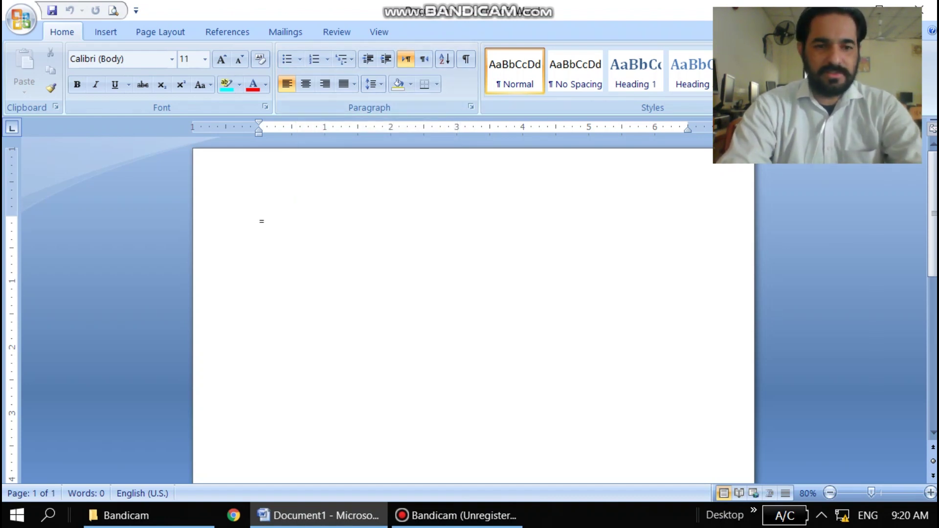
# Fill the blank document with sample paragraphs using the =rand() function.
pyautogui.write('rand()')
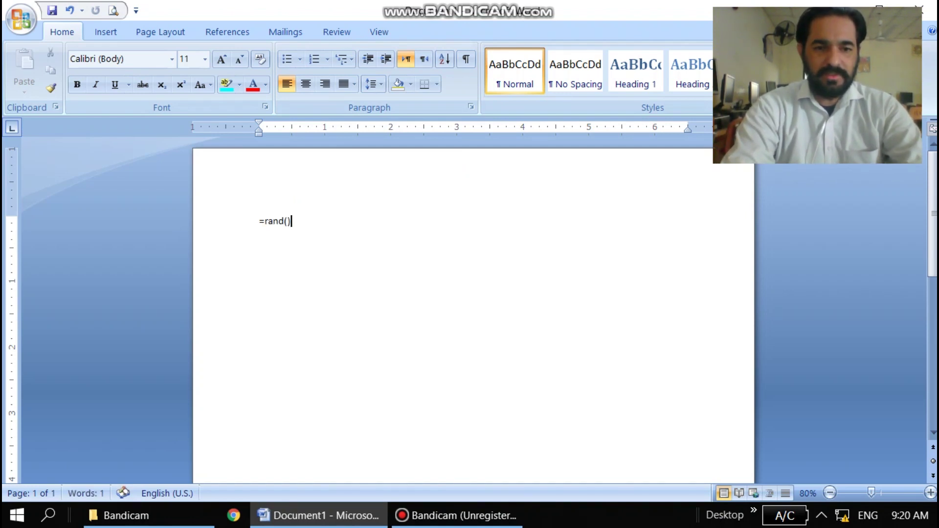
pyautogui.press('Return')
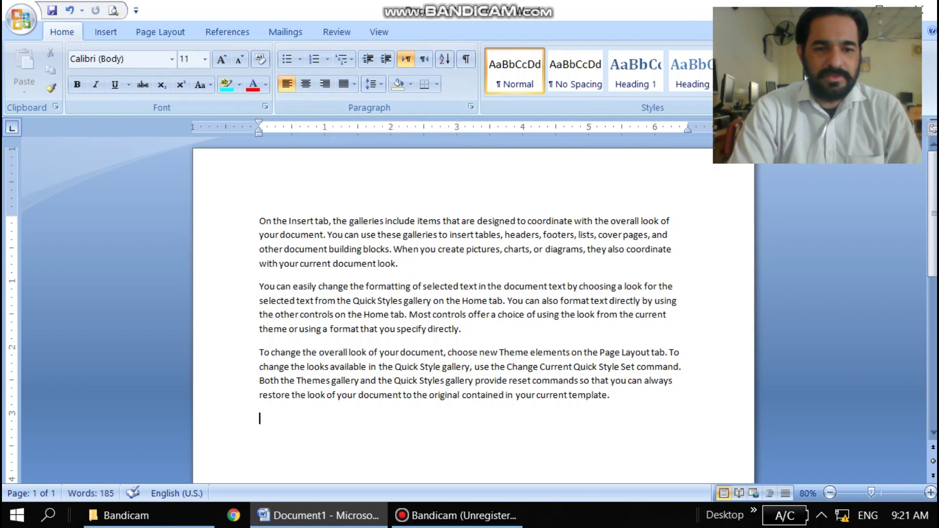
# Format the first paragraph as a bulleted item with the four-diamond bullet from the bullet library.
pyautogui.hotkey('ctrl', 'Home')
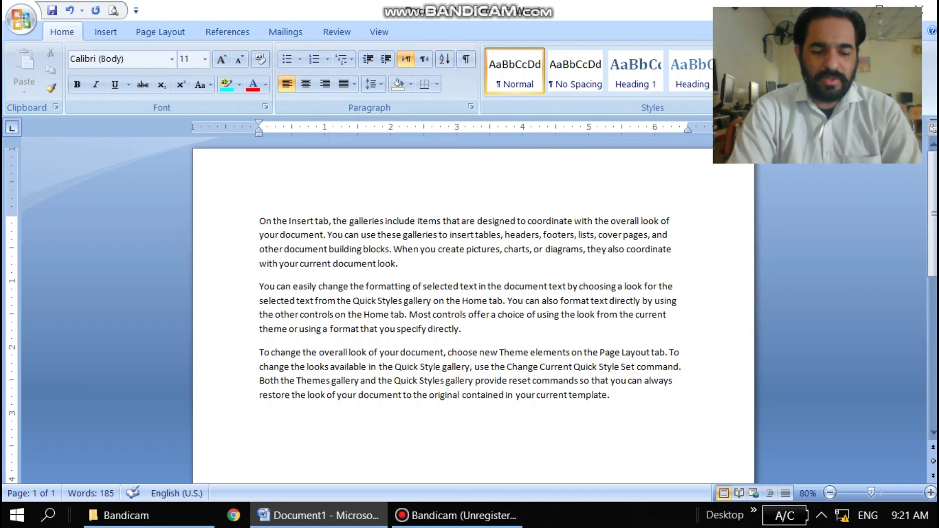
pyautogui.doubleClick(275, 222)
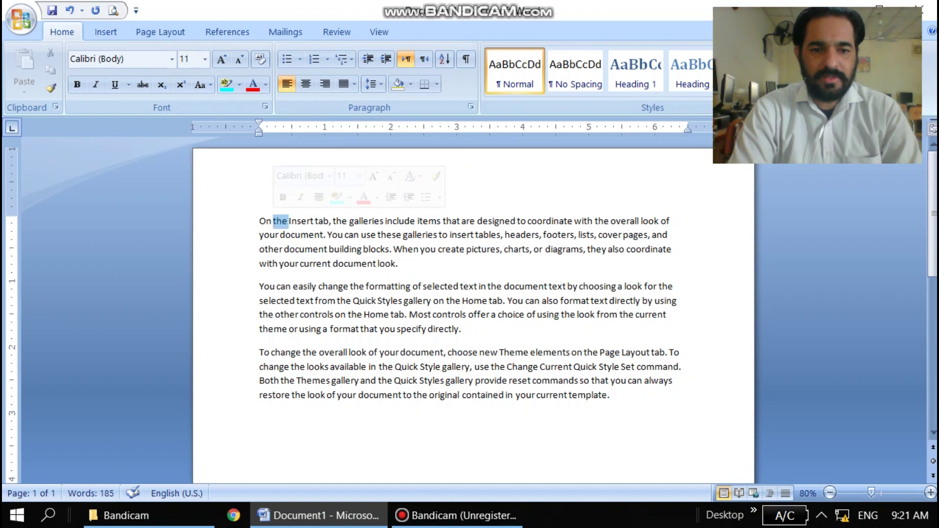
pyautogui.tripleClick(276, 222)
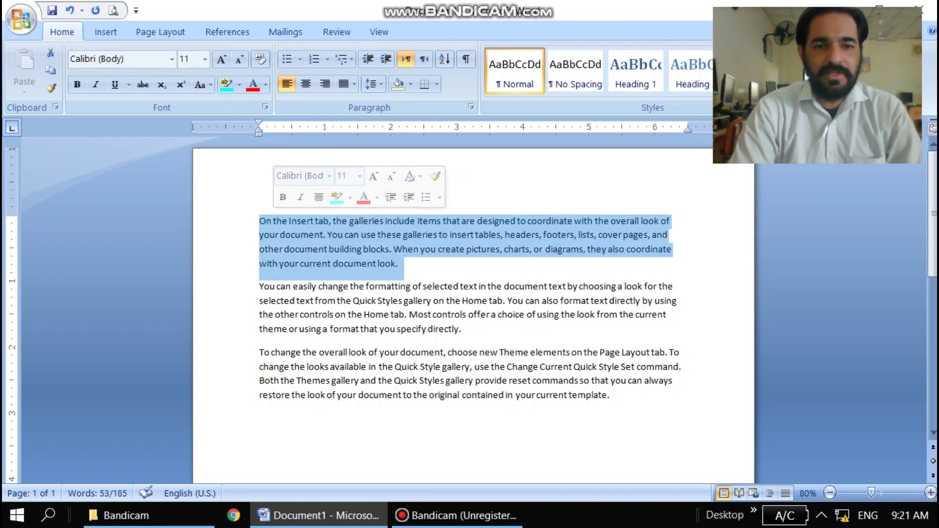
pyautogui.click(299, 59)
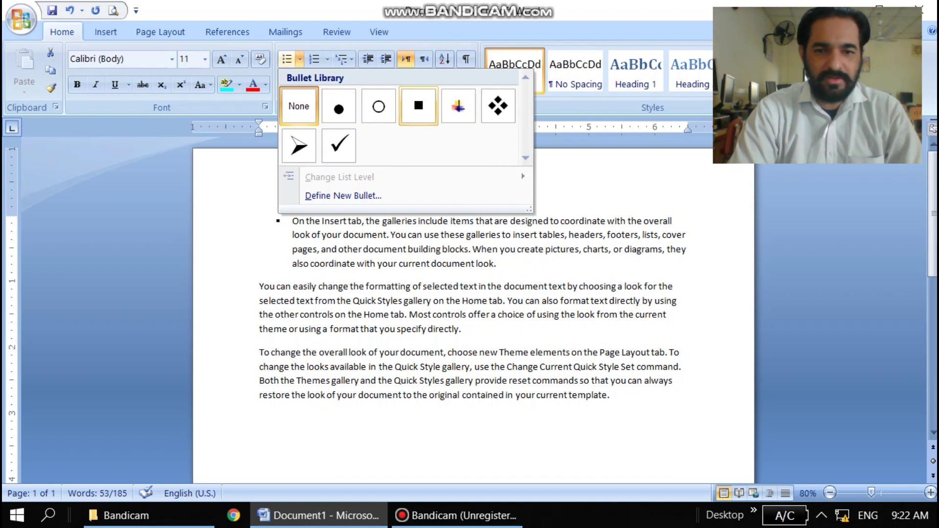
pyautogui.click(498, 106)
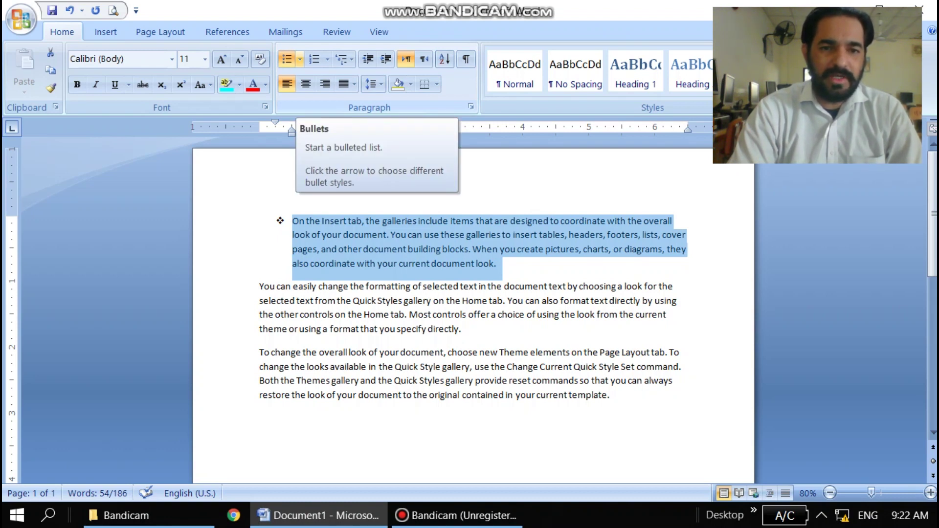
# Define a new bullet for the first paragraph using the solid diamond symbol, Wingdings character code 117.
pyautogui.click(299, 59)
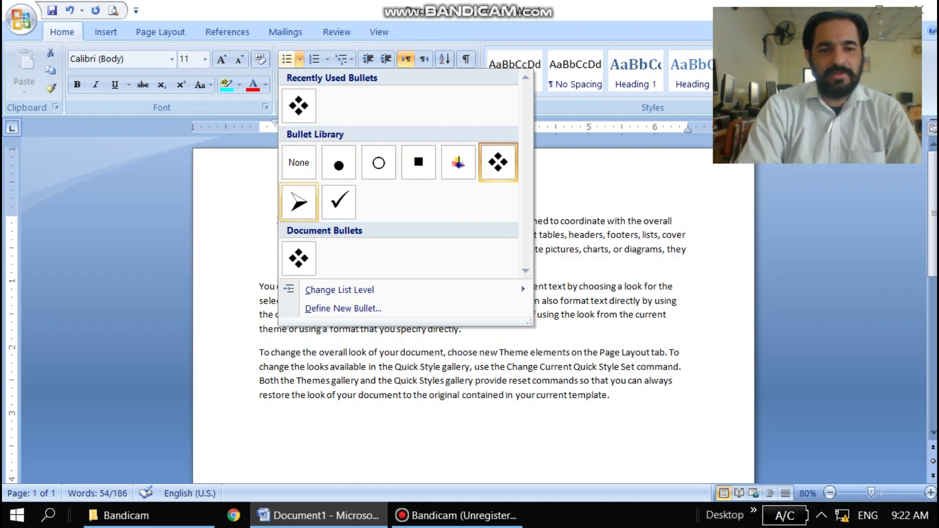
pyautogui.moveTo(339, 290)
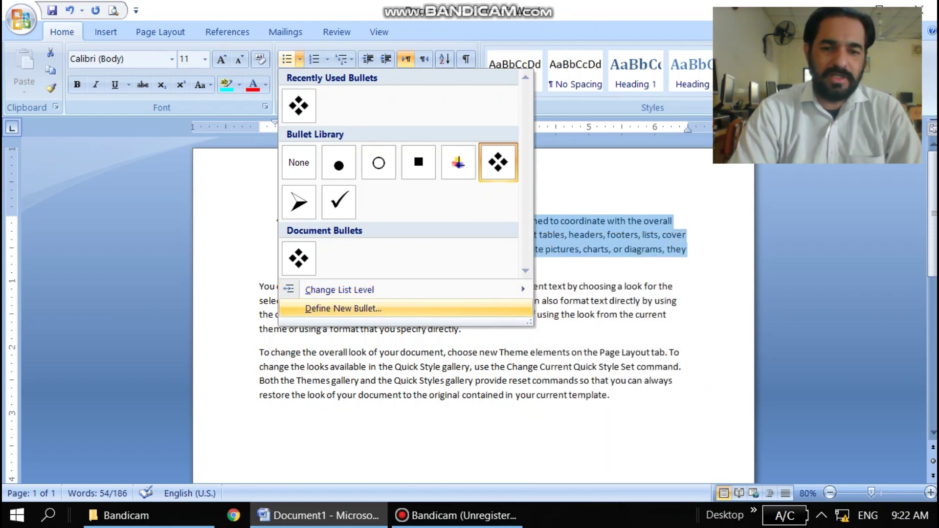
pyautogui.click(343, 308)
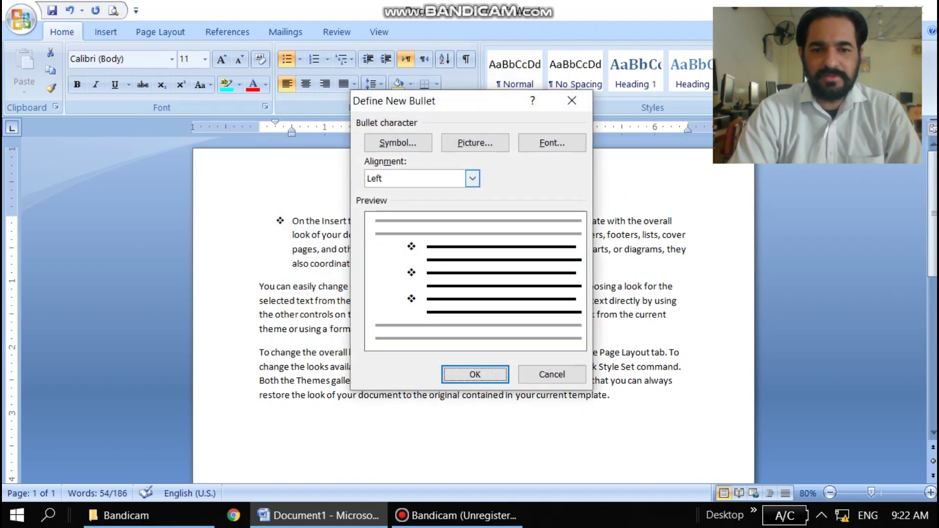
pyautogui.click(397, 143)
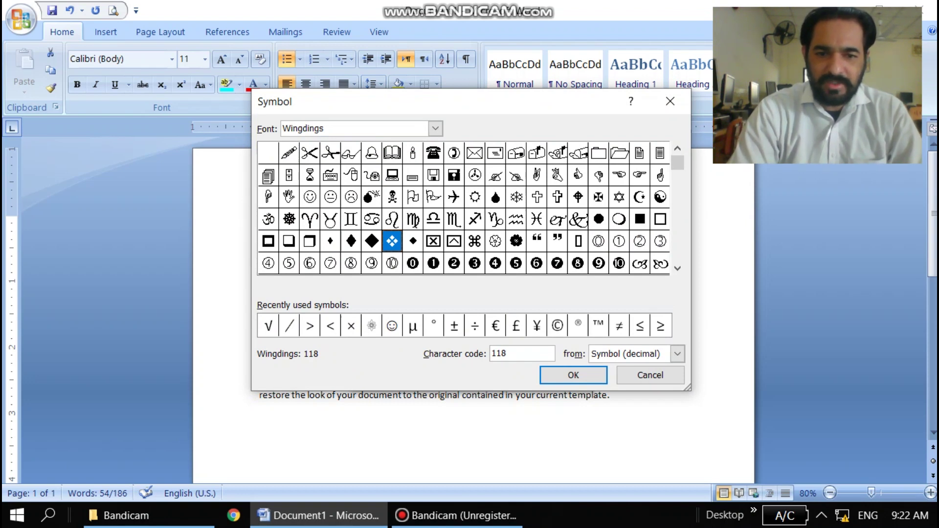
pyautogui.click(372, 241)
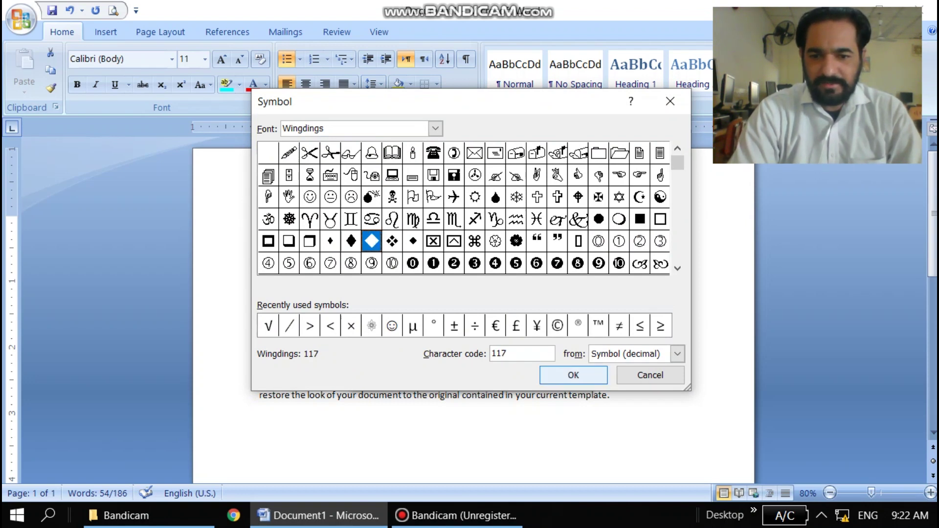
pyautogui.click(573, 375)
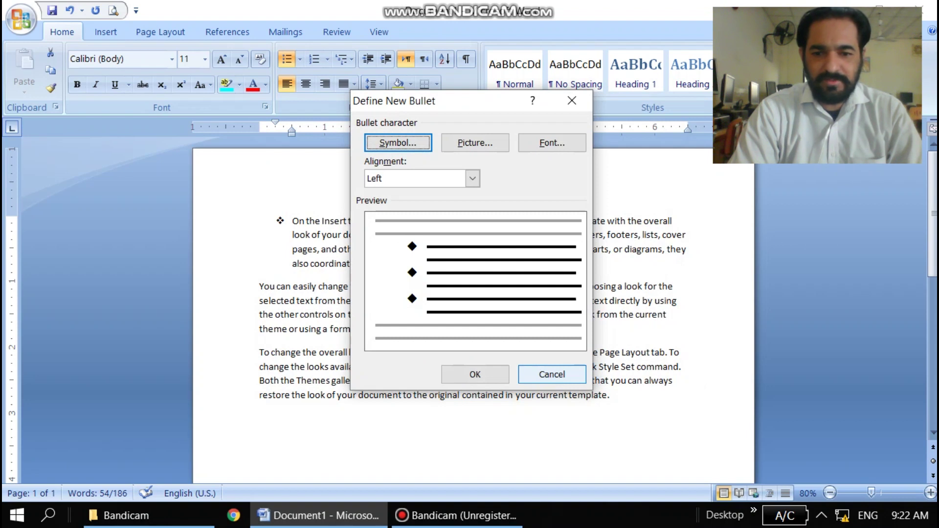
pyautogui.click(475, 374)
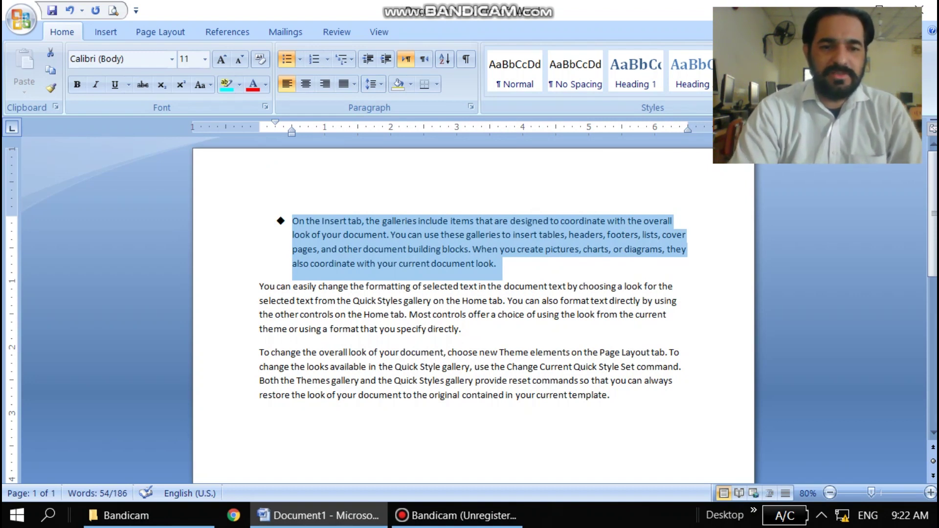
# Start defining a new number format for the second paragraph and look through the available number styles.
pyautogui.tripleClick(375, 315)
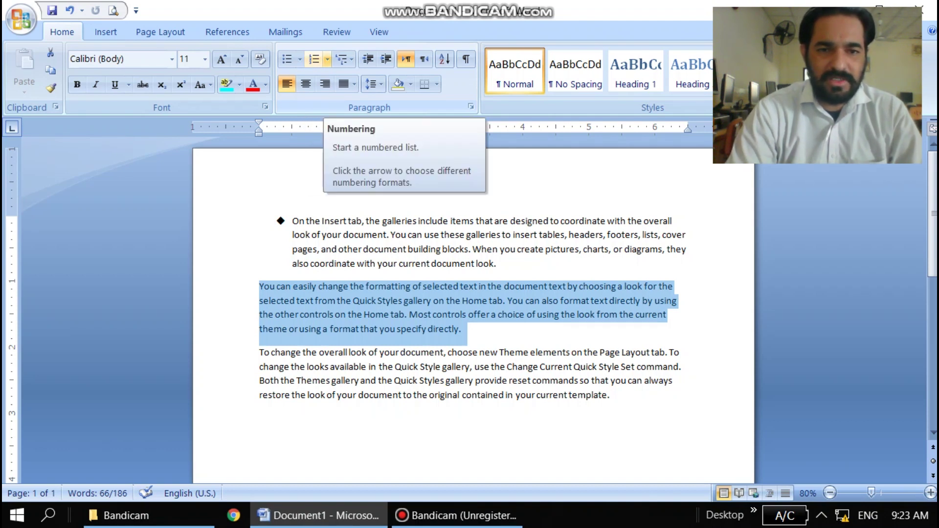
pyautogui.click(327, 59)
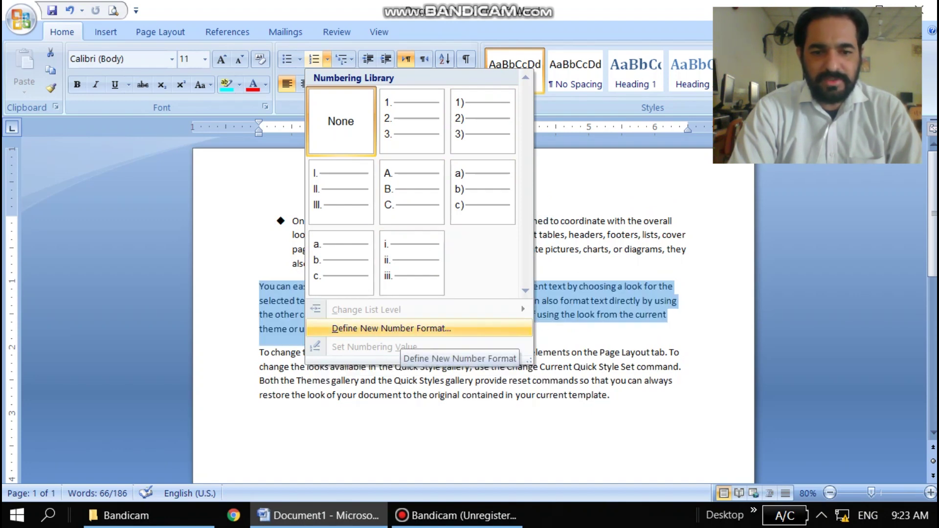
pyautogui.click(401, 330)
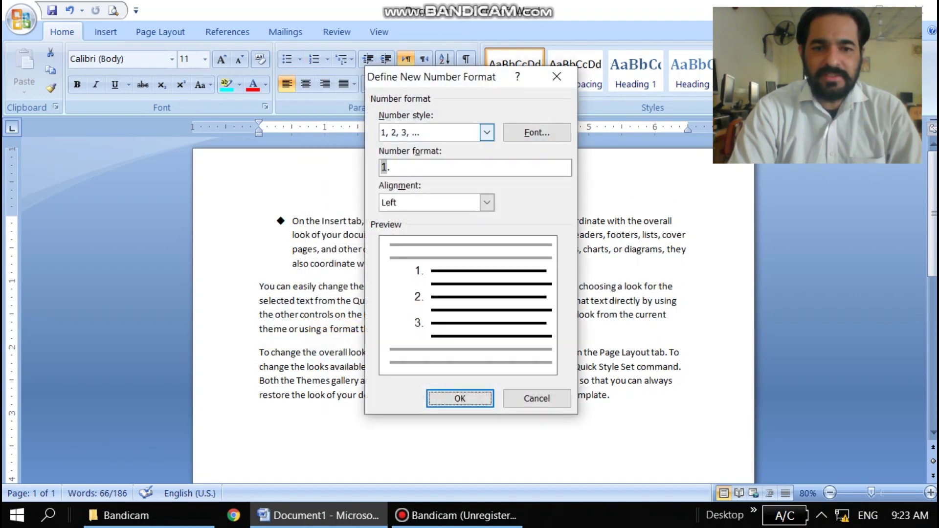
pyautogui.click(486, 132)
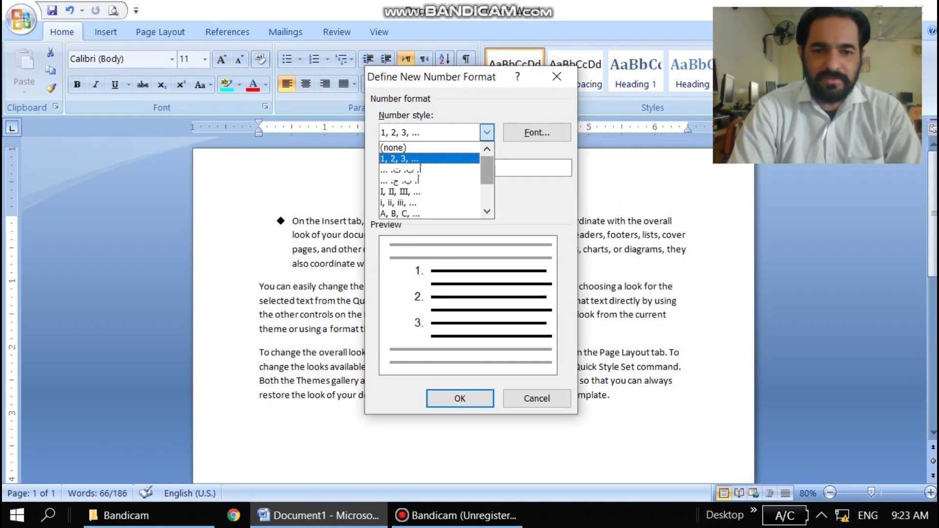
pyautogui.scroll(-1, 430, 181)
pyautogui.scroll(-2, 429, 181)
pyautogui.scroll(3, 429, 181)
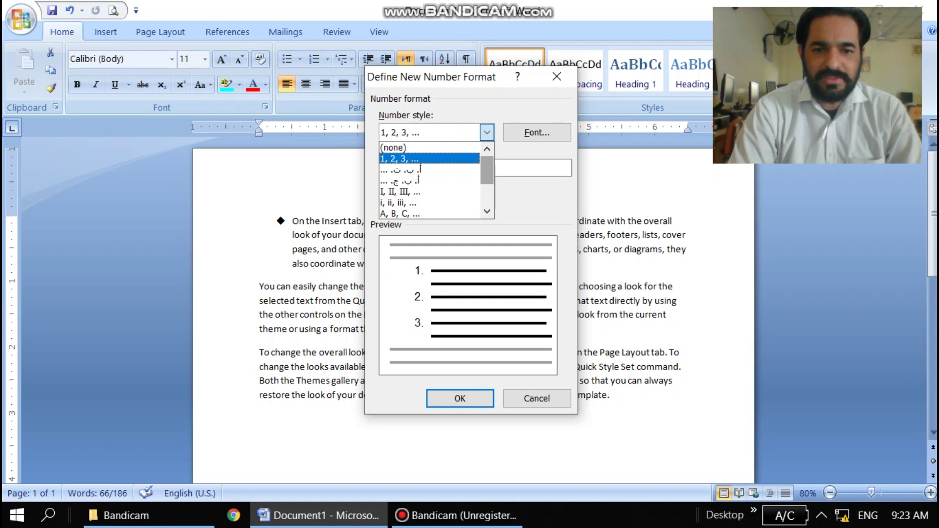
pyautogui.scroll(-1, 486, 171)
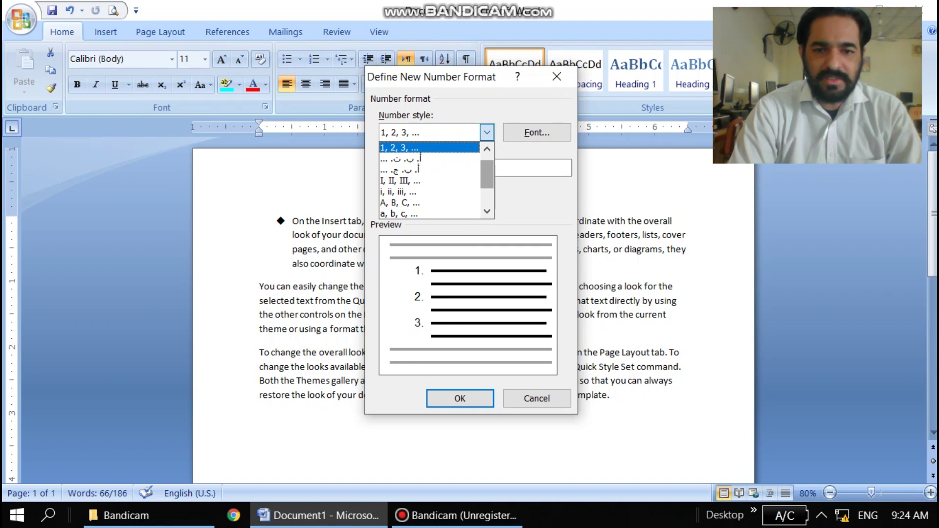
pyautogui.scroll(-4, 430, 181)
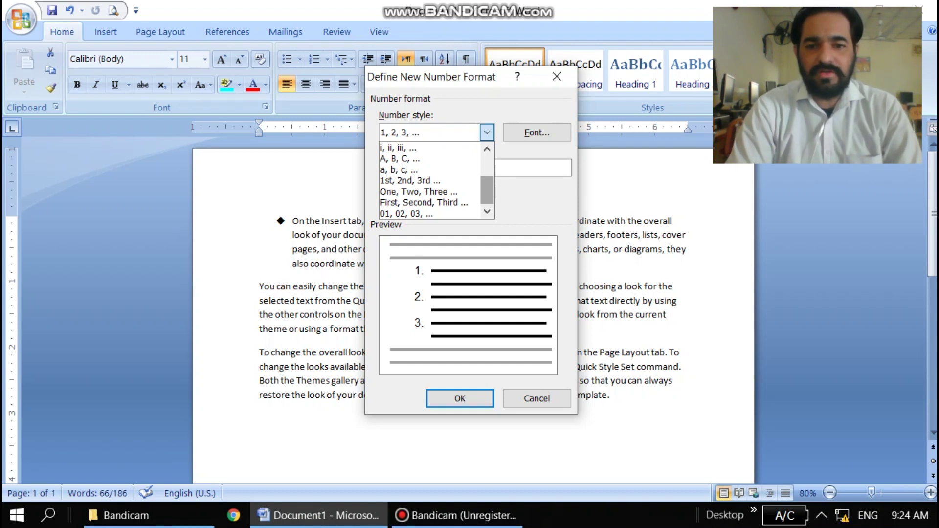
# Look at the font choices for the numbers without changing them, and apply the left-aligned 1, 2, 3, ... format to the second paragraph.
pyautogui.click(536, 132)
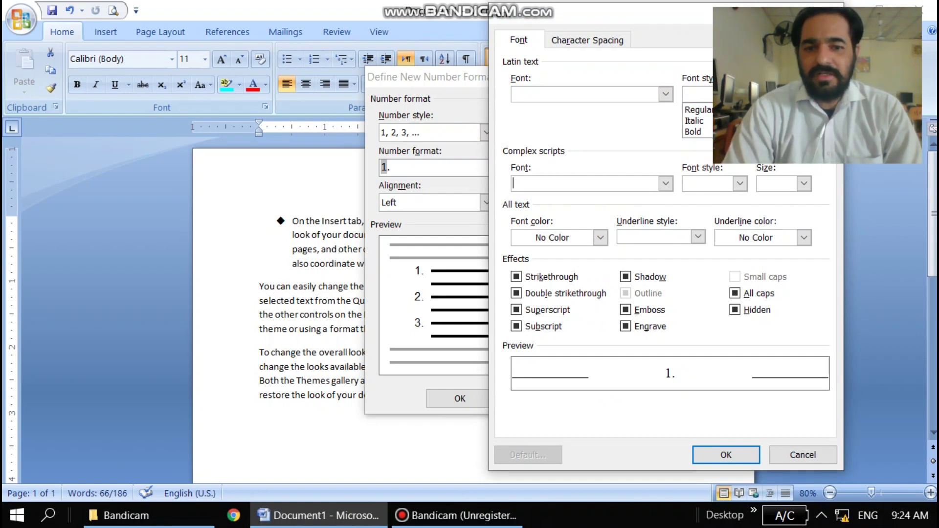
pyautogui.click(665, 94)
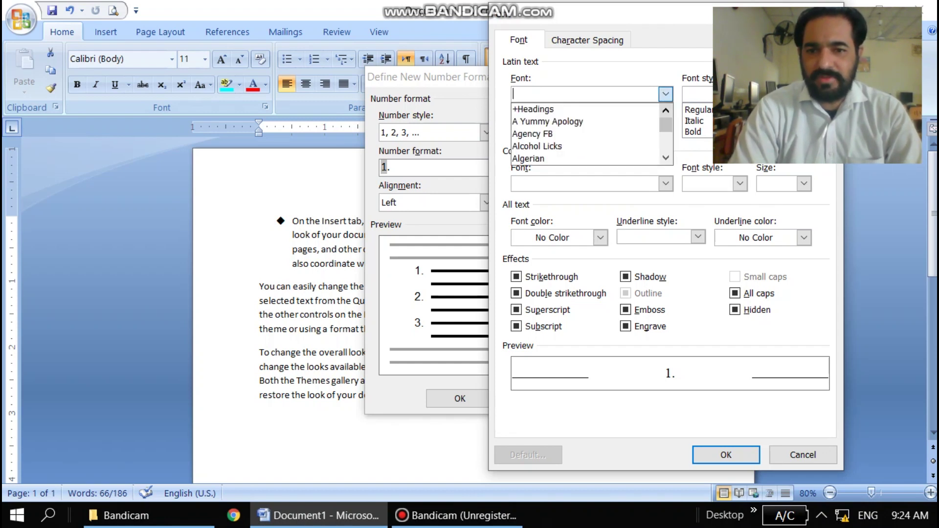
pyautogui.moveTo(666, 125)
pyautogui.mouseDown()
pyautogui.moveTo(665, 145)
pyautogui.moveTo(666, 122)
pyautogui.mouseUp()
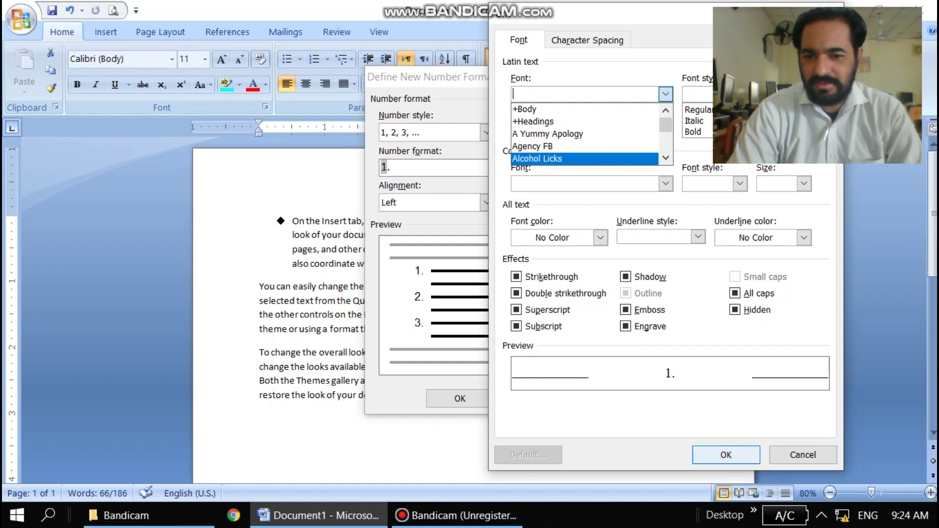
pyautogui.press('Escape')
pyautogui.press('Escape')
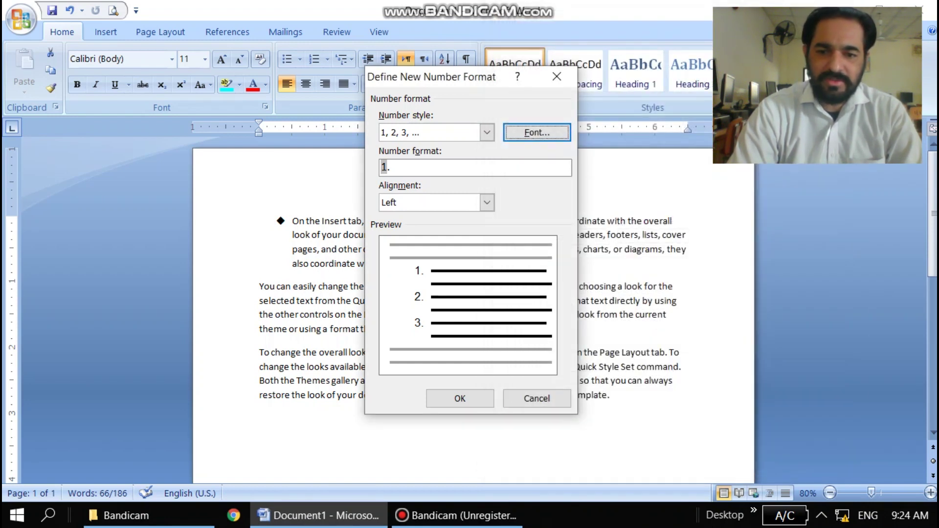
pyautogui.click(459, 399)
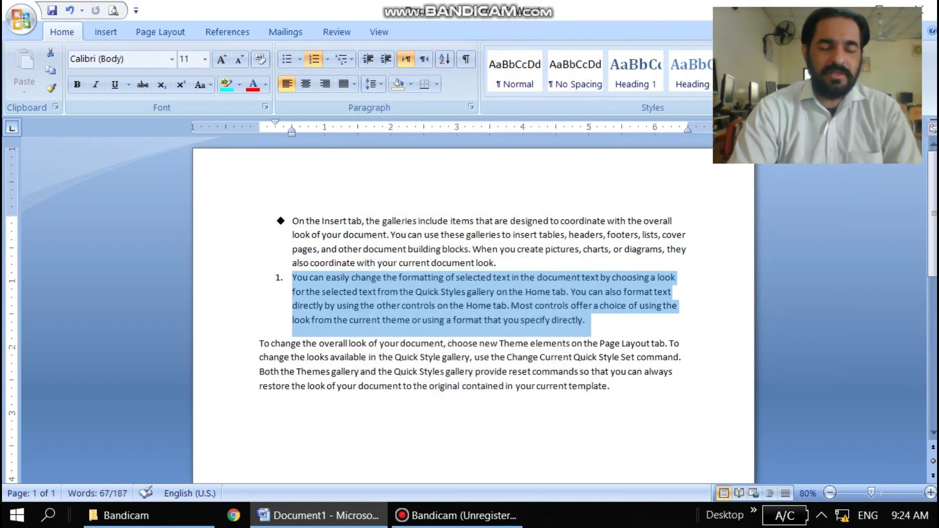
# Select the third paragraph and examine the available multilevel list formats without applying one.
pyautogui.doubleClick(438, 387)
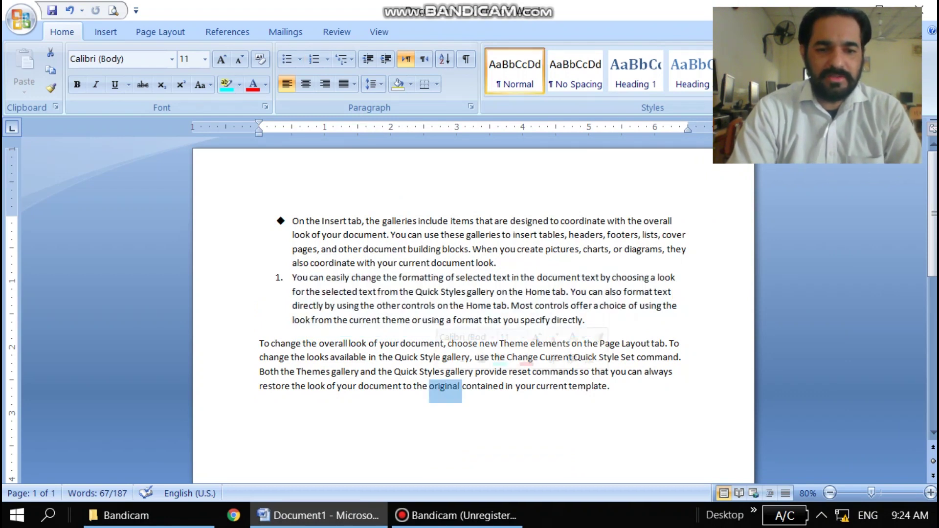
pyautogui.tripleClick(439, 386)
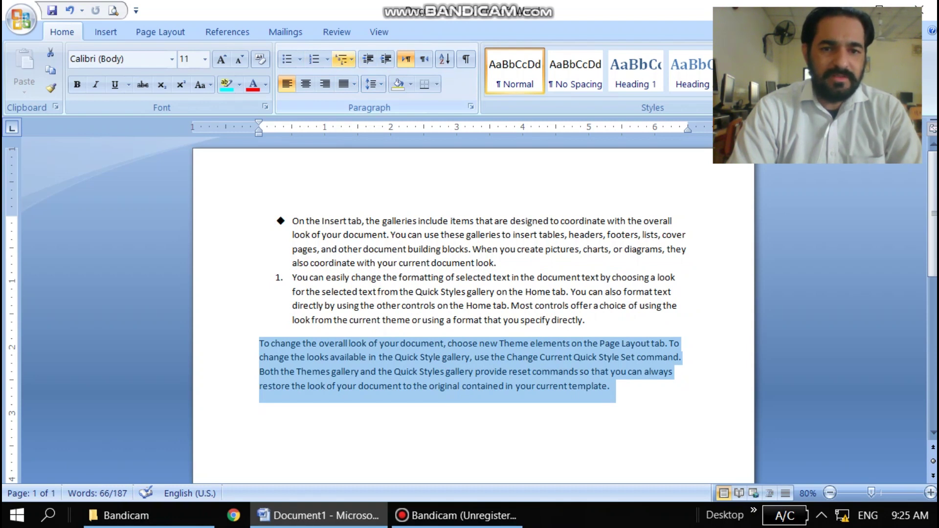
pyautogui.click(343, 59)
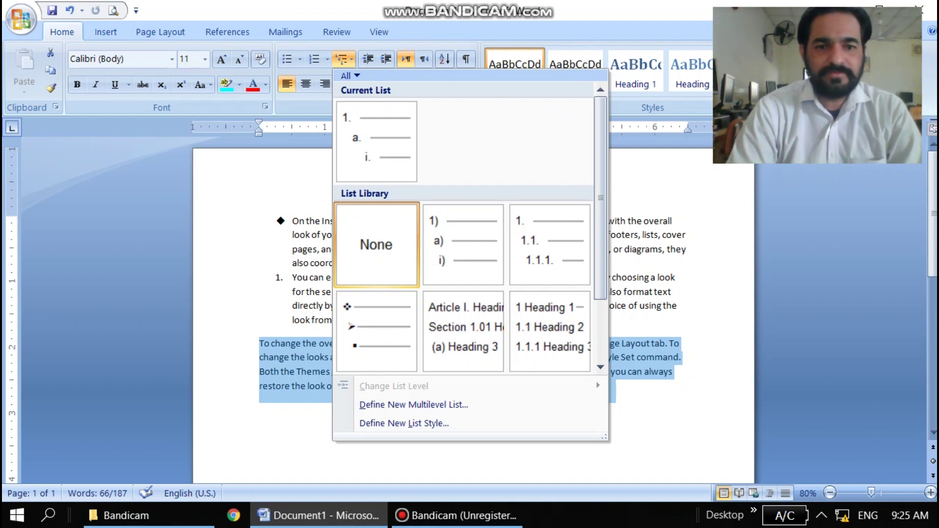
pyautogui.click(351, 59)
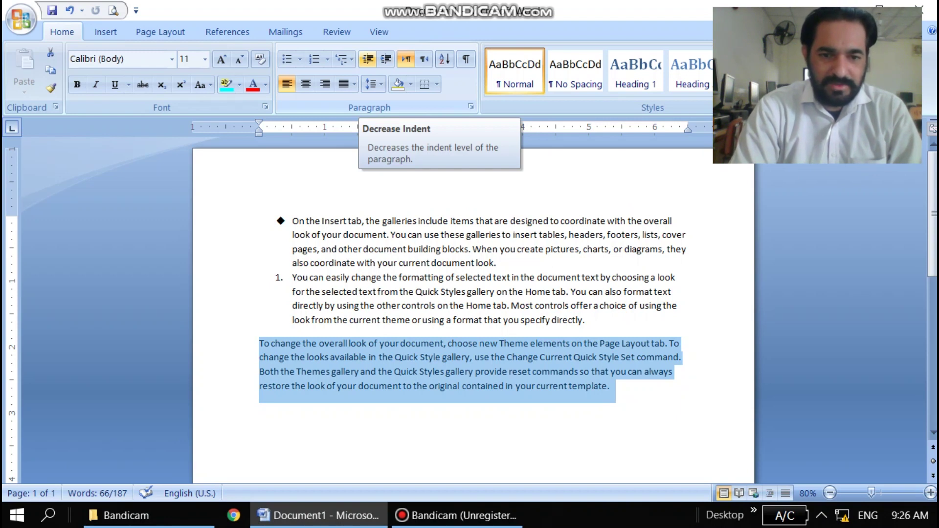
# Try to decrease the indent of the third paragraph, both with it selected and from its beginning.
pyautogui.click(368, 59)
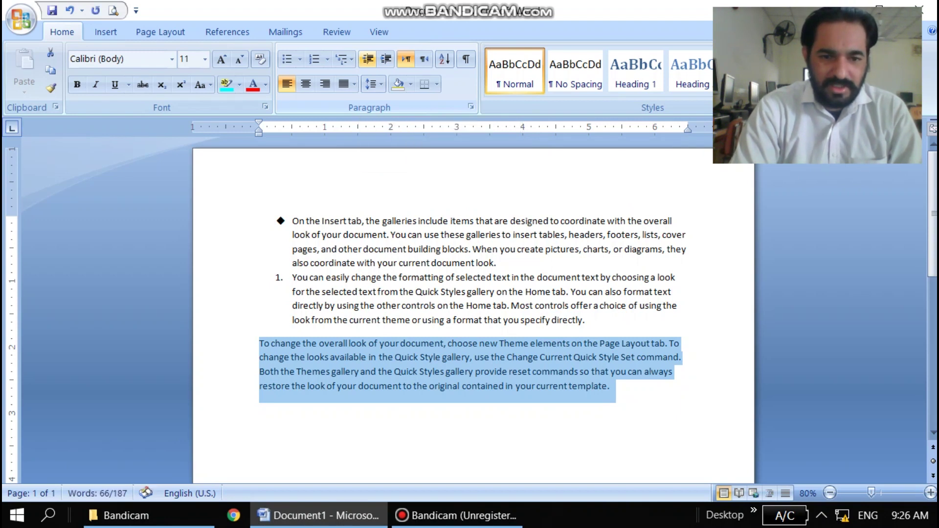
pyautogui.click(368, 59)
pyautogui.click(367, 59)
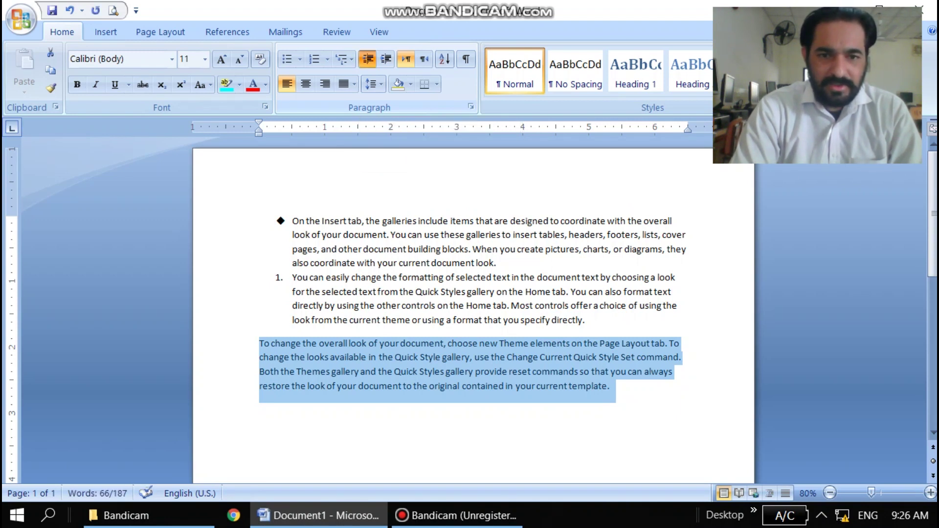
pyautogui.click(344, 343)
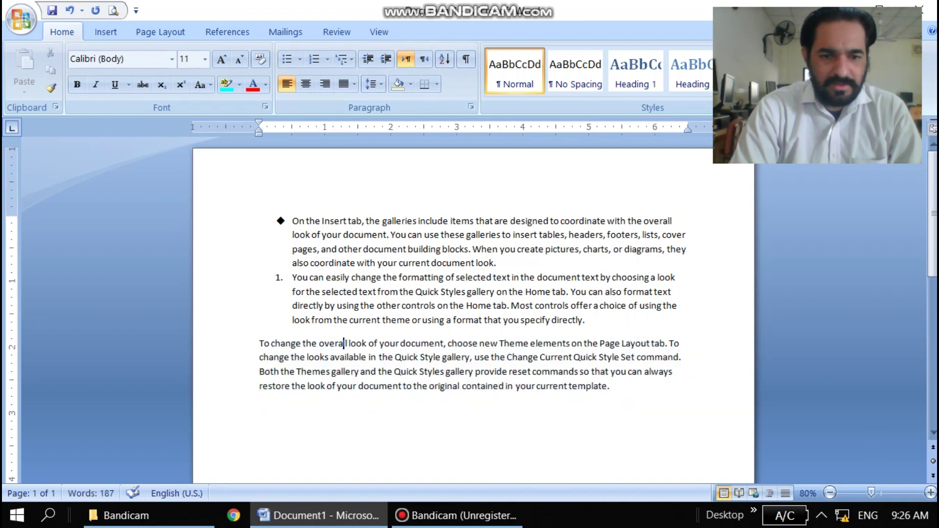
pyautogui.click(260, 343)
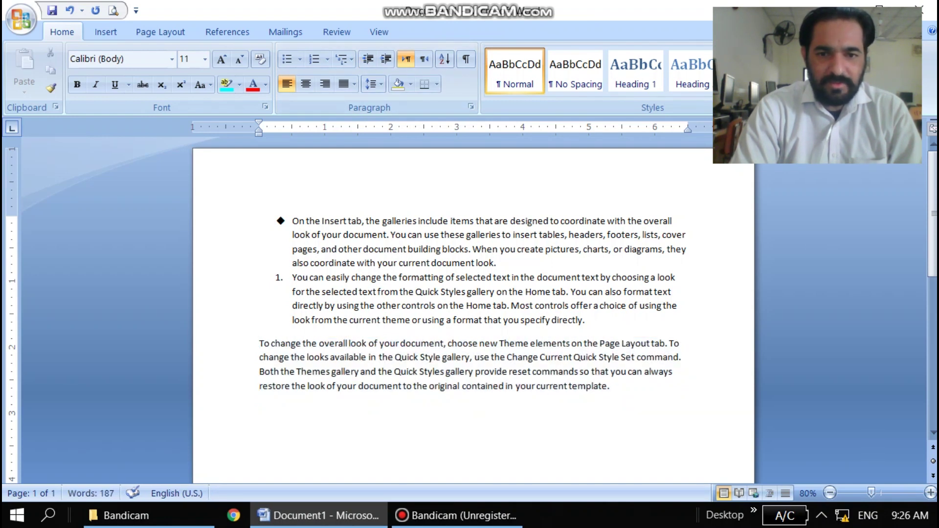
pyautogui.click(368, 59)
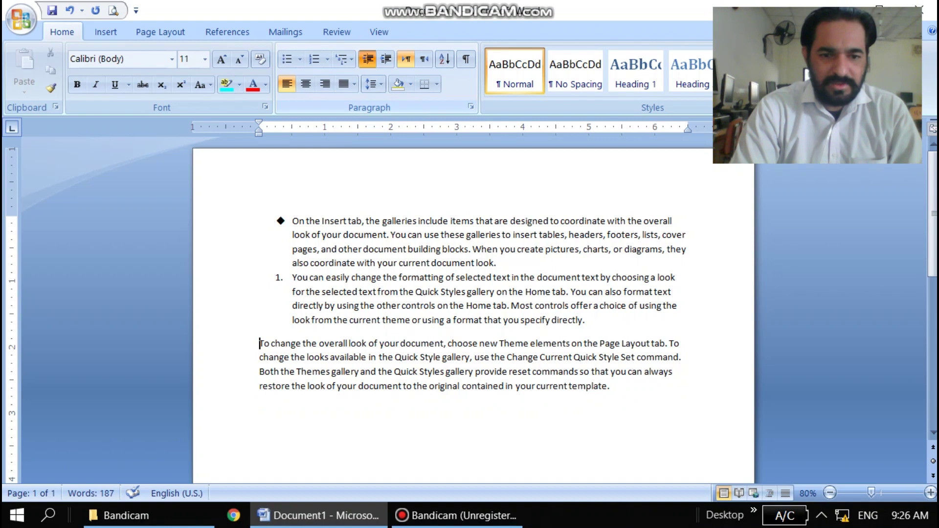
# Increase the third paragraph's indent by one level and decrease it back to the margin, repeating the comparison.
pyautogui.click(368, 59)
pyautogui.click(368, 59)
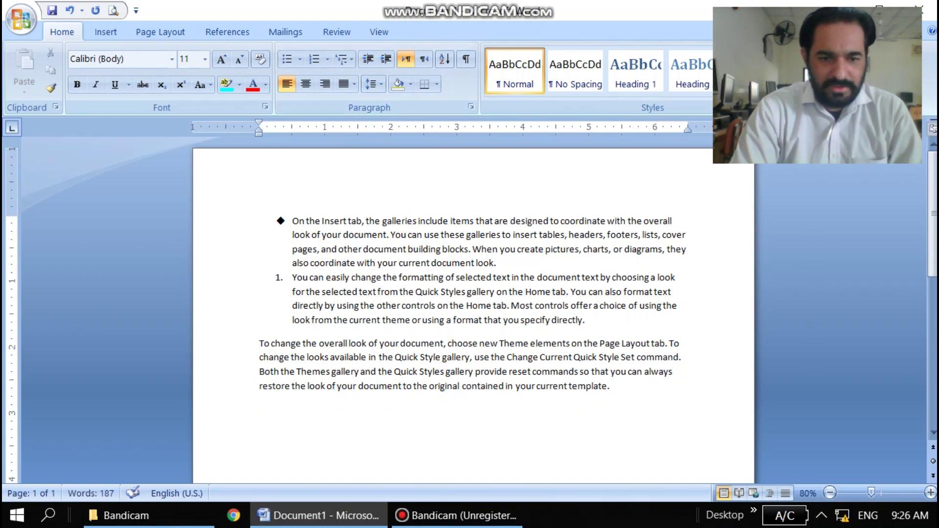
pyautogui.click(447, 343)
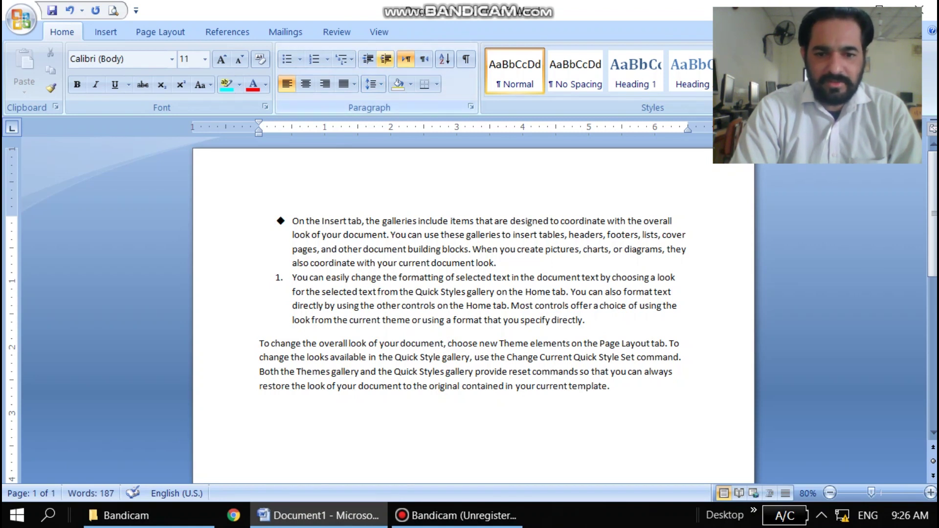
pyautogui.click(386, 59)
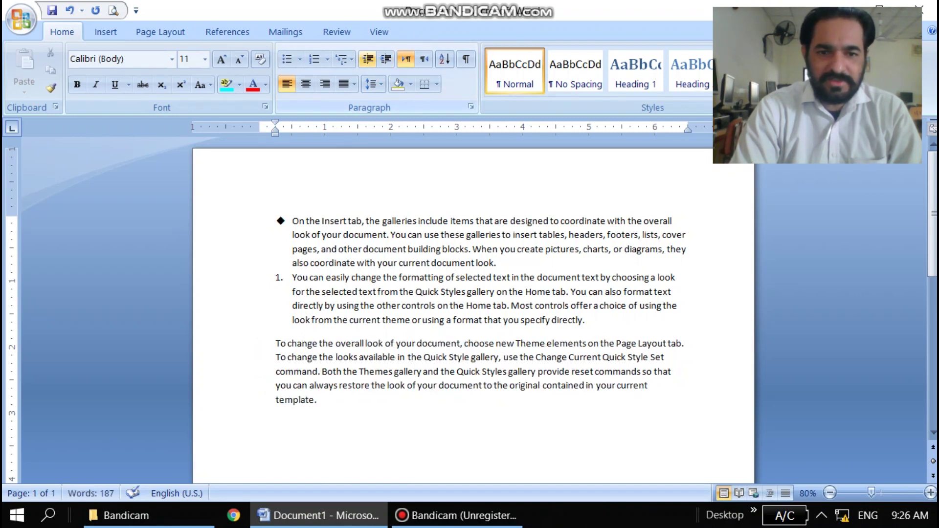
pyautogui.click(386, 59)
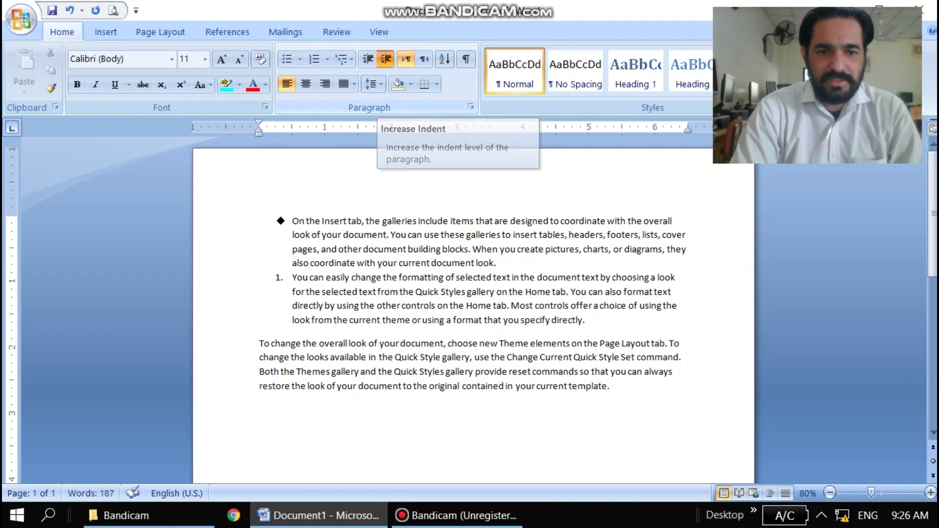
pyautogui.click(386, 58)
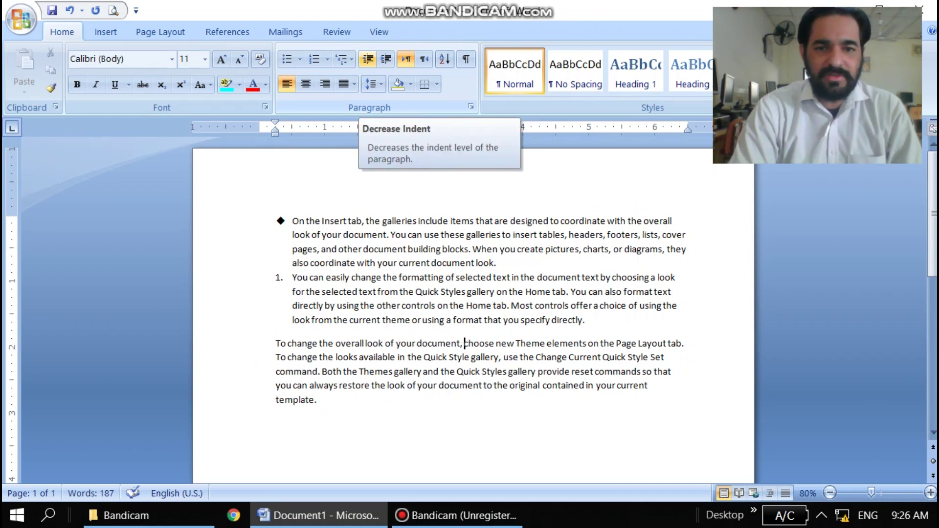
pyautogui.click(386, 59)
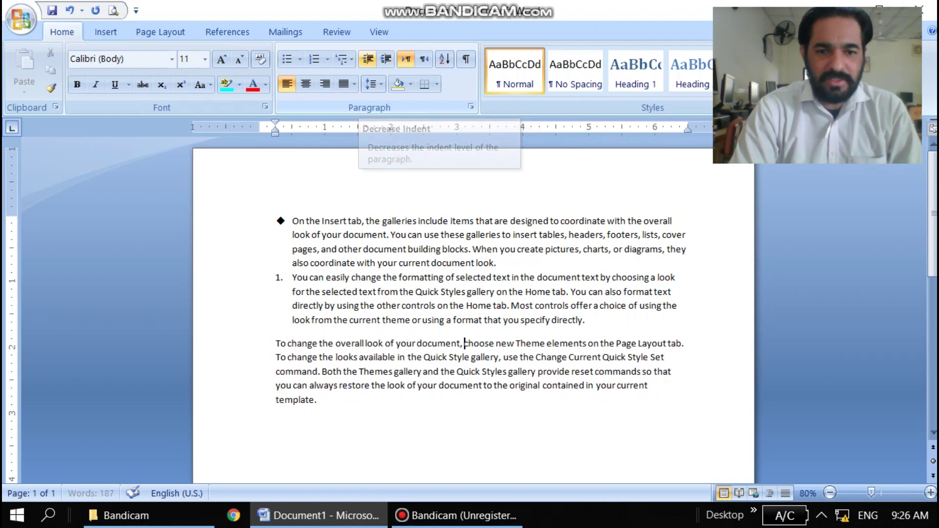
pyautogui.click(368, 59)
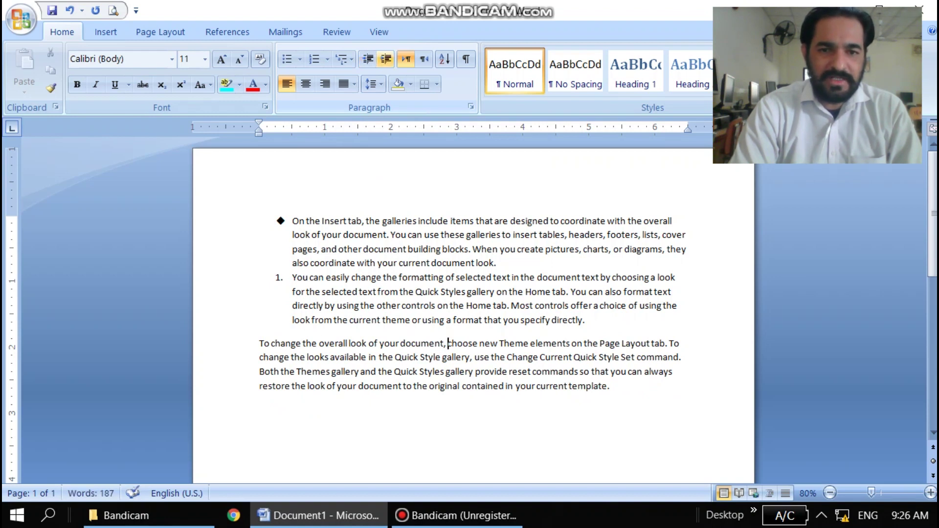
# Increase the third paragraph's indent by several levels, and decrease it until it is indented one level from the margin.
pyautogui.click(385, 59)
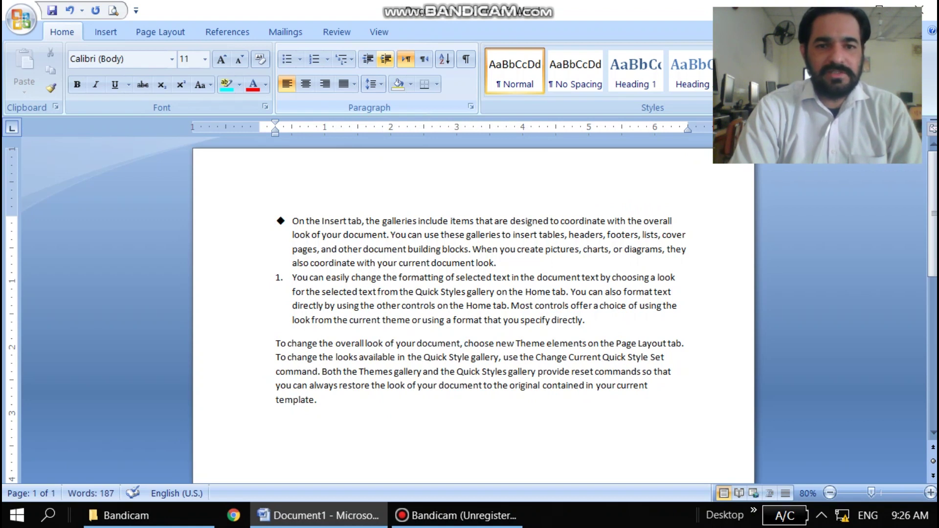
pyautogui.click(386, 59)
pyautogui.click(386, 59)
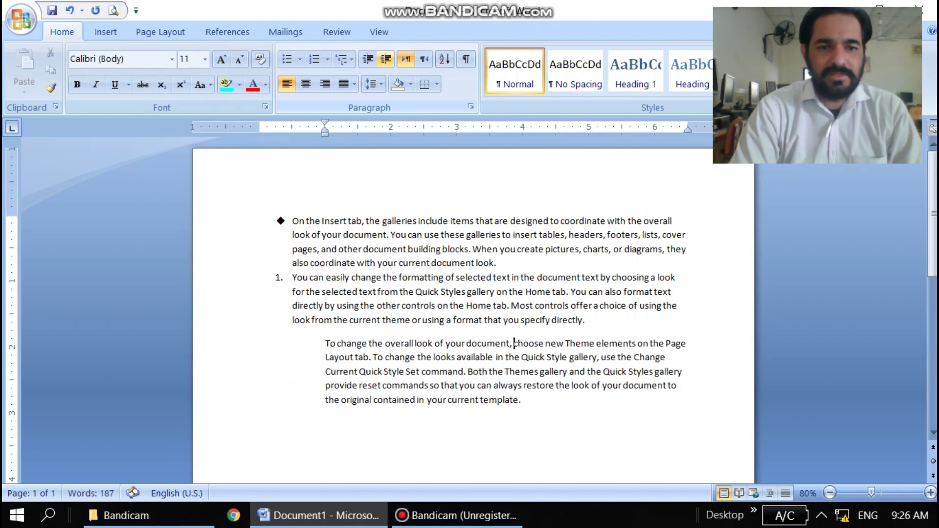
pyautogui.click(386, 59)
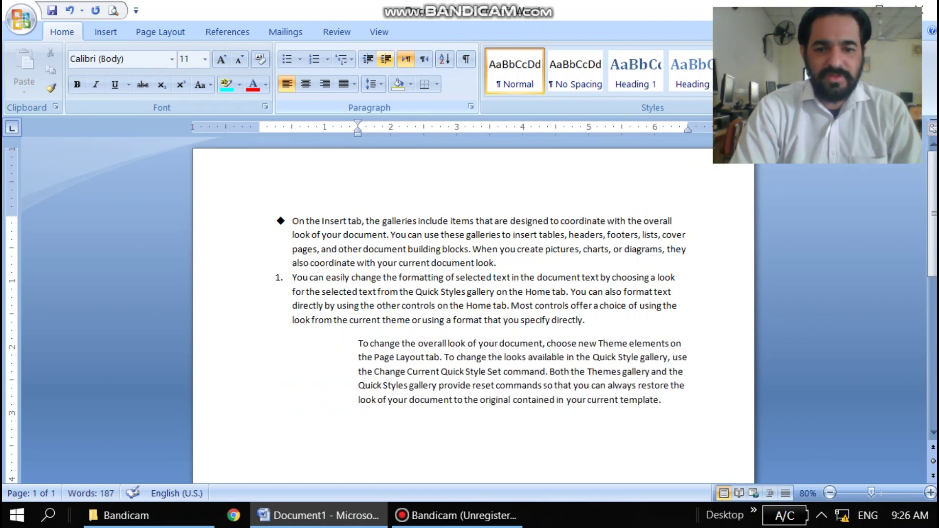
pyautogui.click(368, 58)
pyautogui.click(368, 58)
pyautogui.click(368, 59)
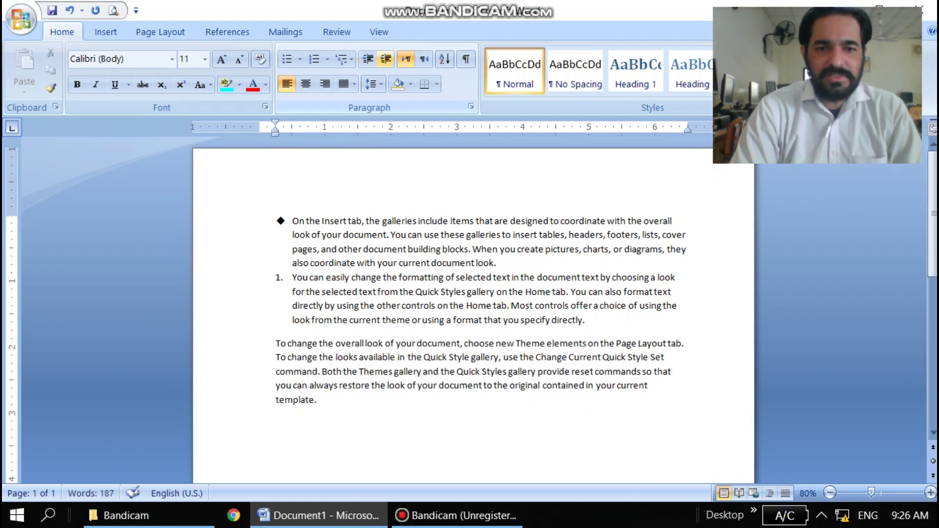
pyautogui.click(386, 58)
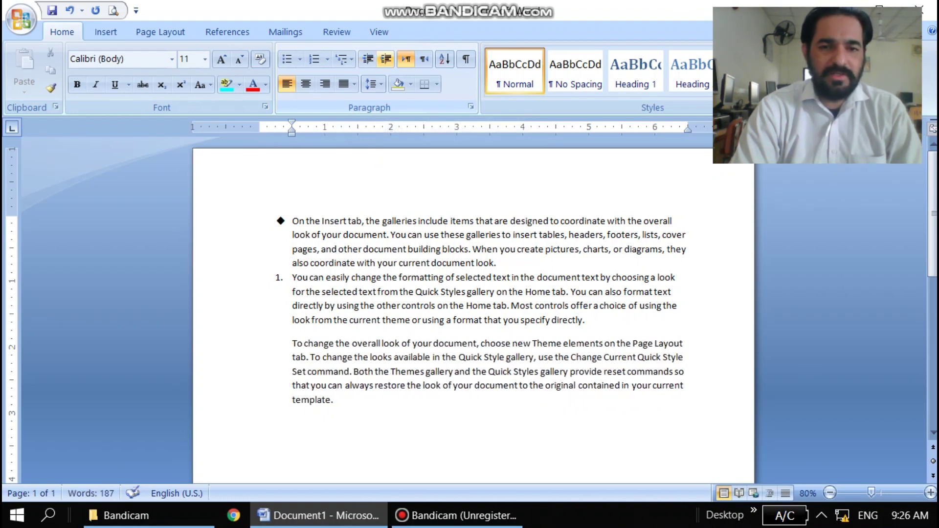
pyautogui.click(368, 59)
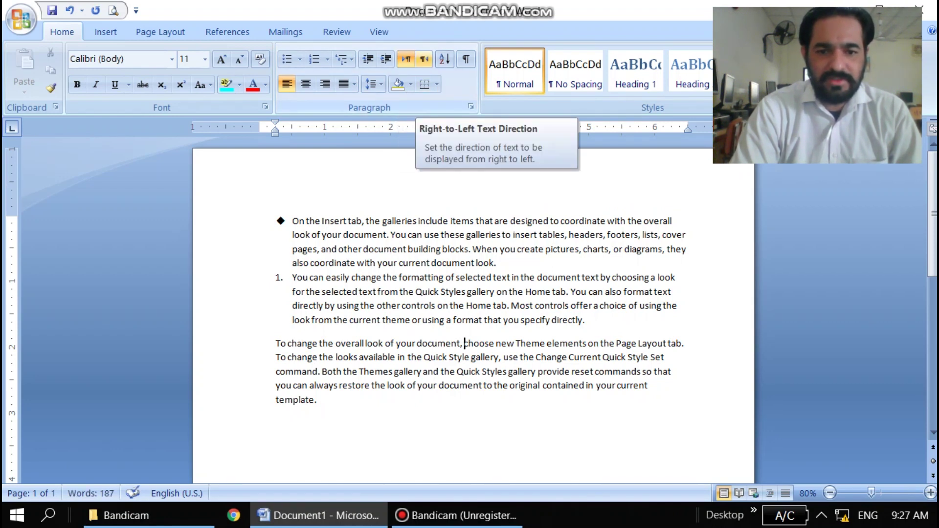
# Switch the third paragraph's text direction between right-to-left and left-to-right, leaving it set to right-to-left.
pyautogui.click(424, 59)
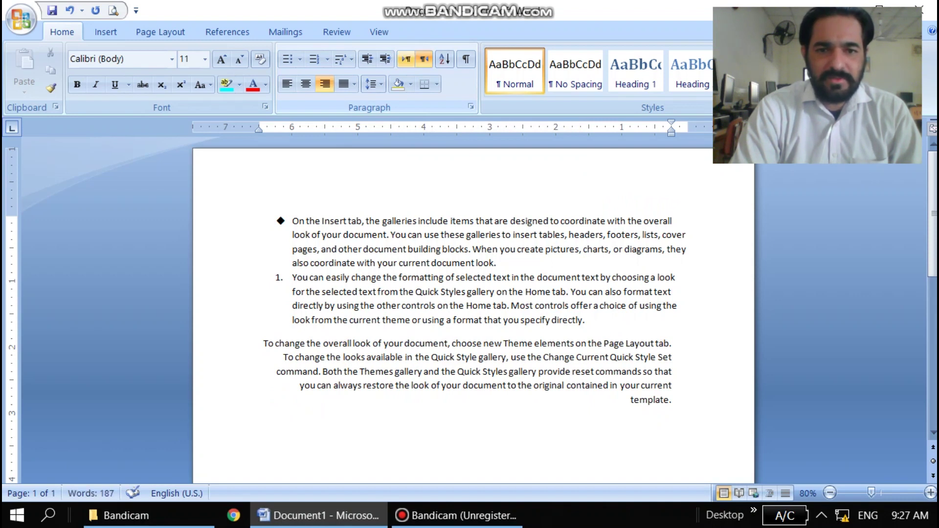
pyautogui.click(406, 59)
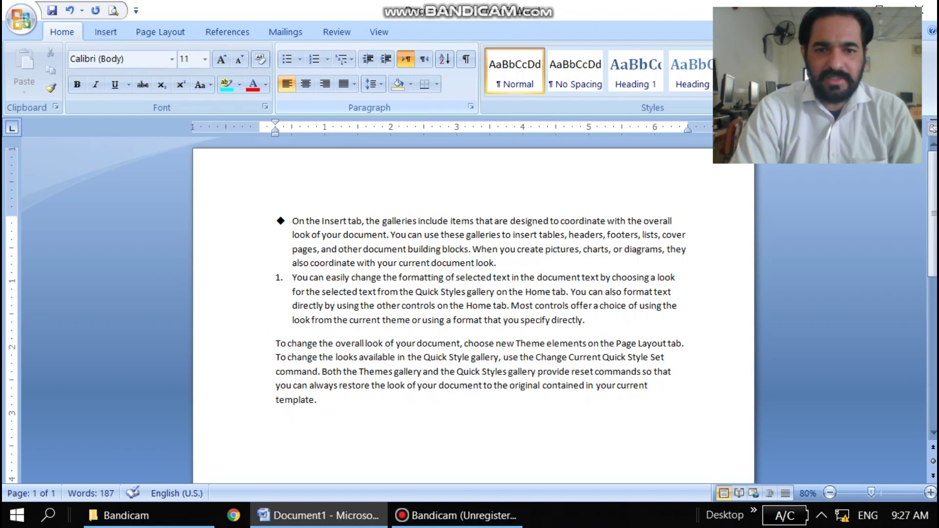
pyautogui.hotkey('ctrl', 'shift')
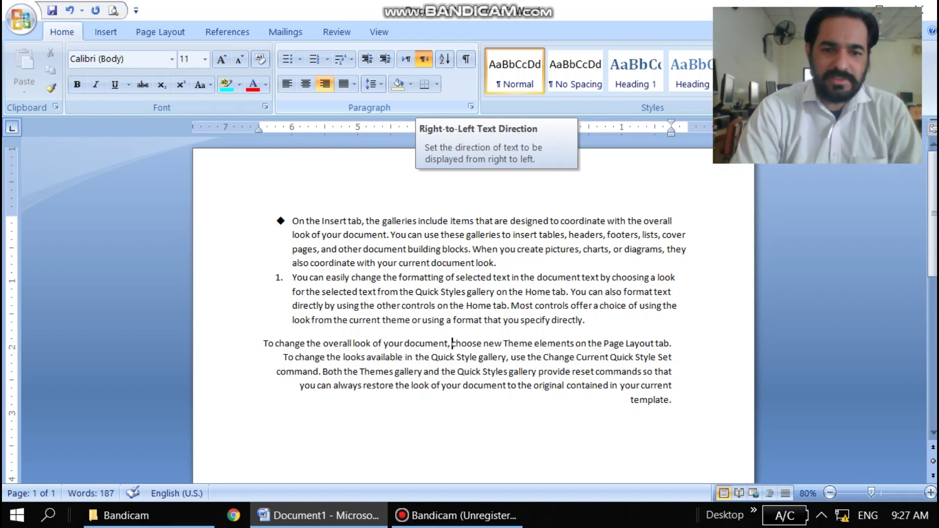
# Generate more sample paragraphs below the third paragraph with =rand().
pyautogui.click(259, 423)
pyautogui.write('=ra')
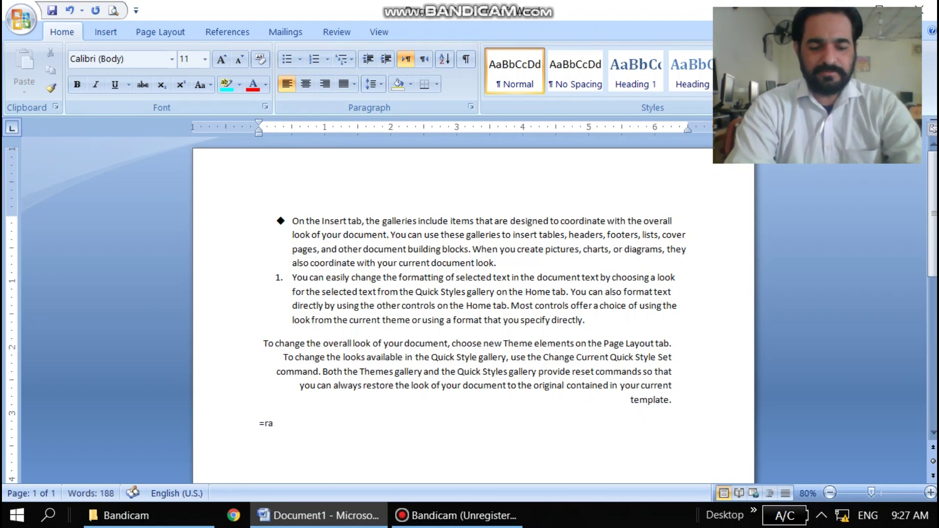
pyautogui.write('nd()')
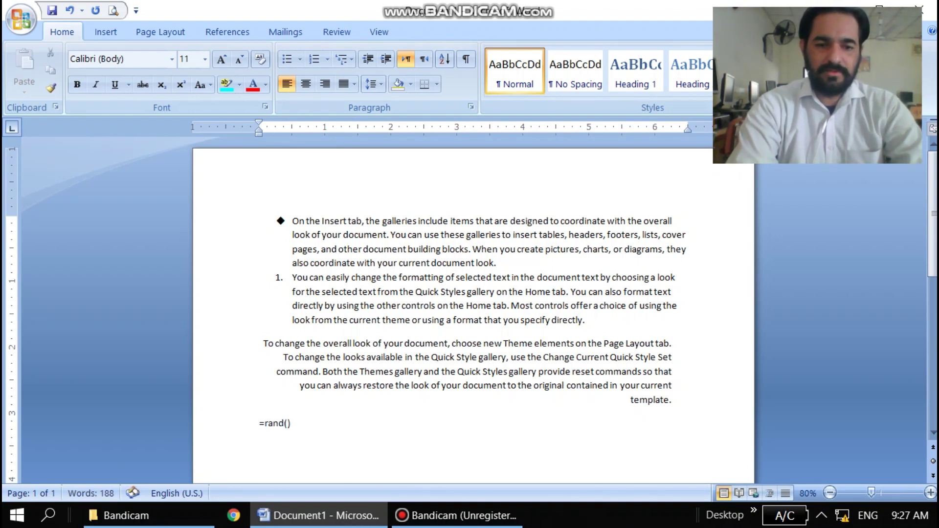
pyautogui.press('Return')
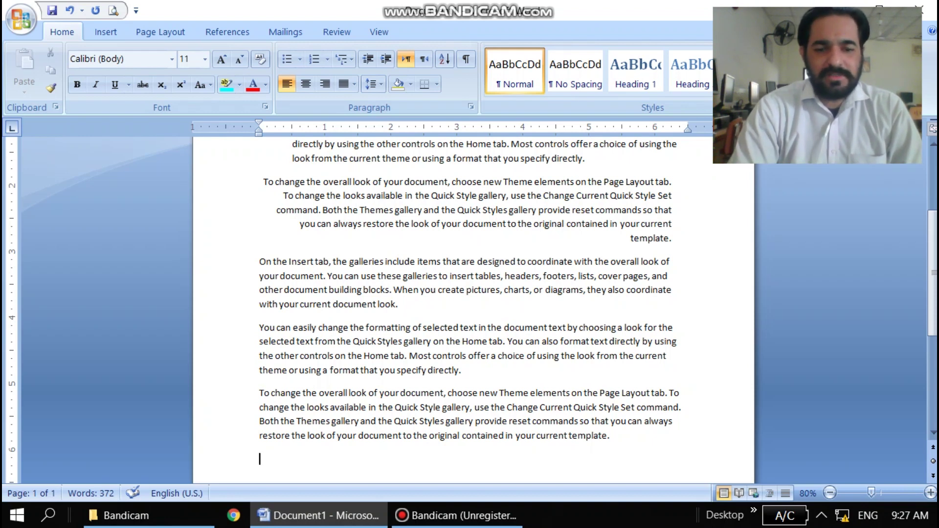
pyautogui.click(457, 516)
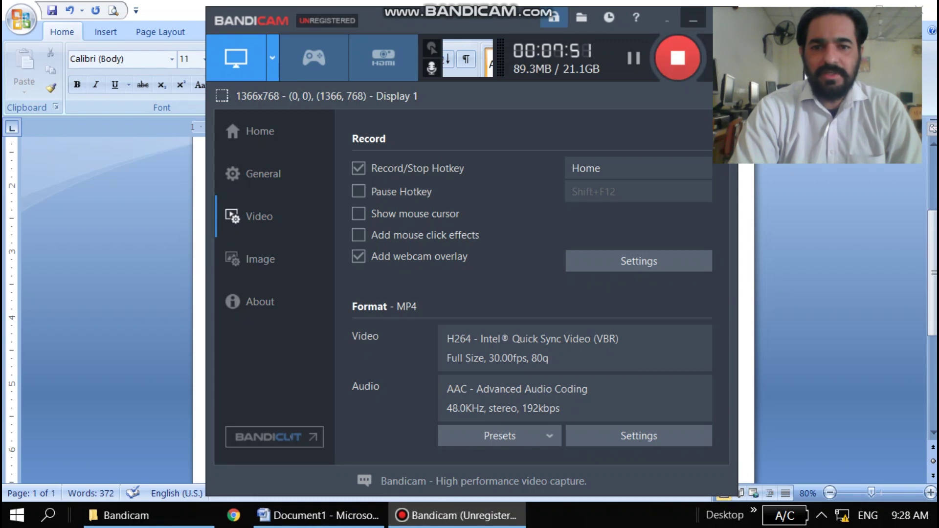
pyautogui.click(693, 20)
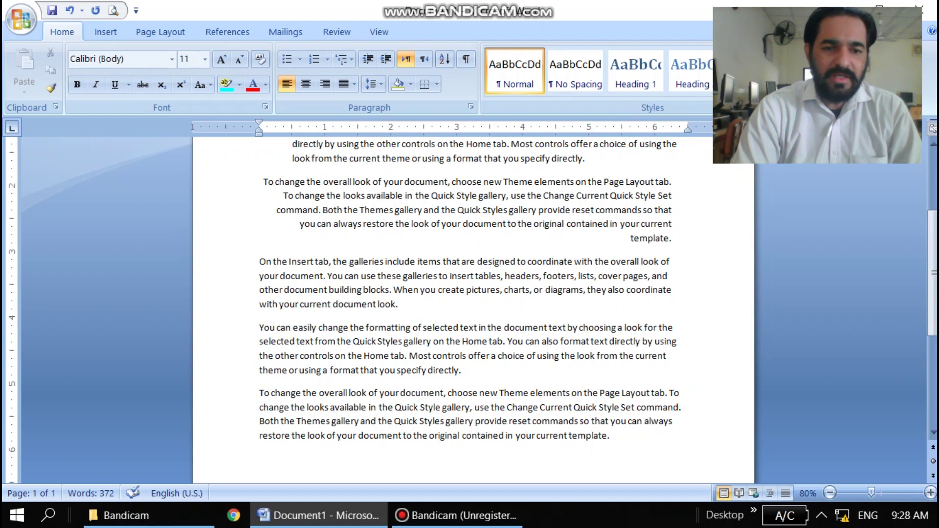
# Select the first newly generated paragraph and look at the text sorting settings without applying a sort.
pyautogui.tripleClick(295, 276)
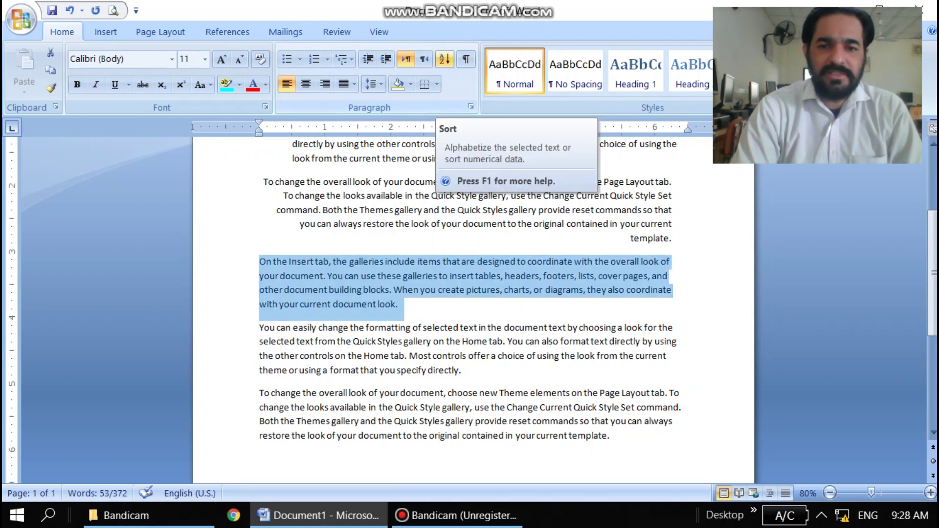
pyautogui.click(445, 59)
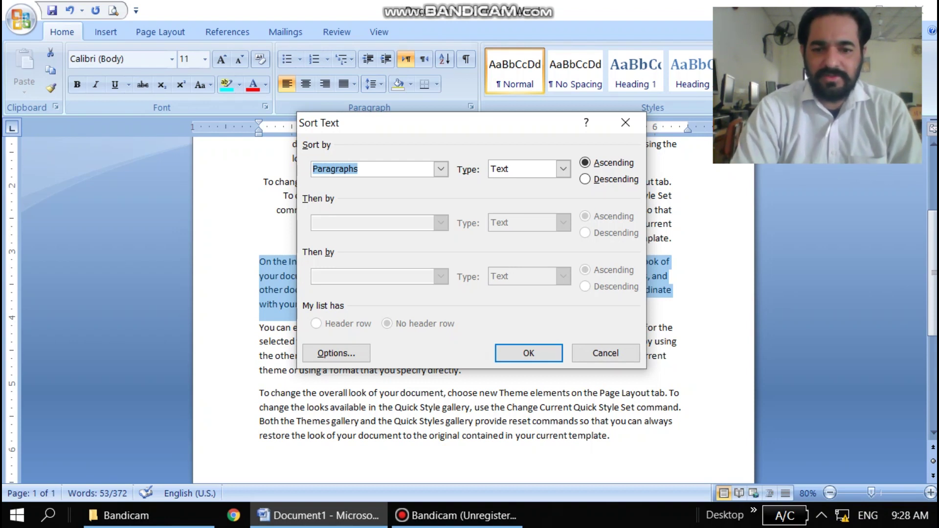
pyautogui.click(605, 352)
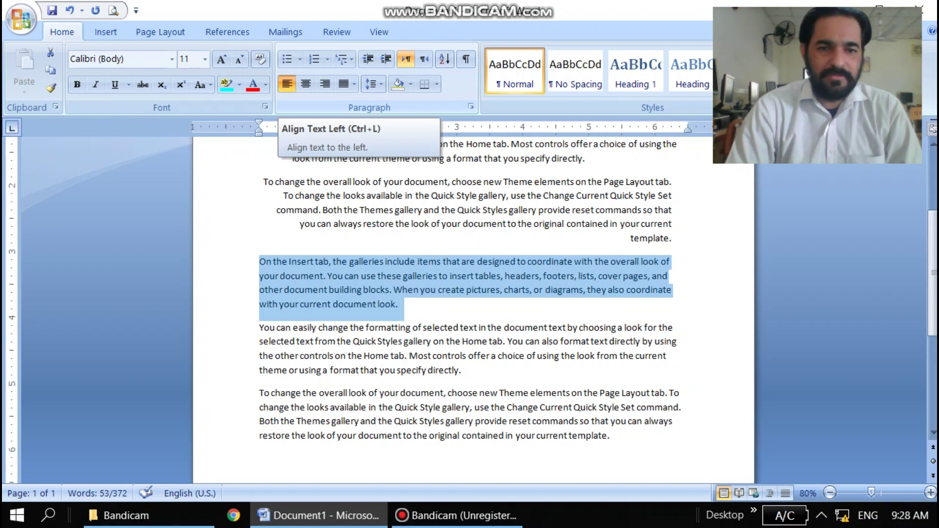
# Switch the selected paragraph to justified alignment and back to left alignment, twice.
pyautogui.hotkey('ctrl', 'j')
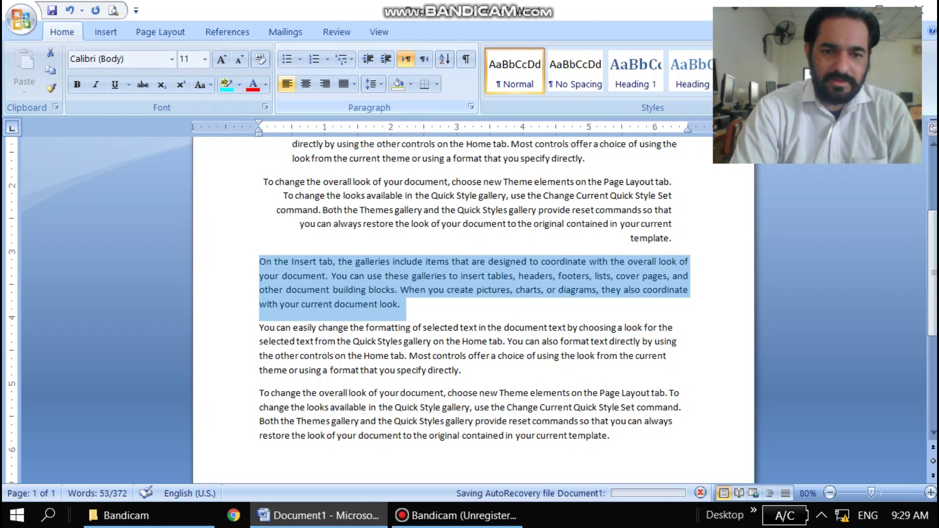
pyautogui.hotkey('ctrl', 'l')
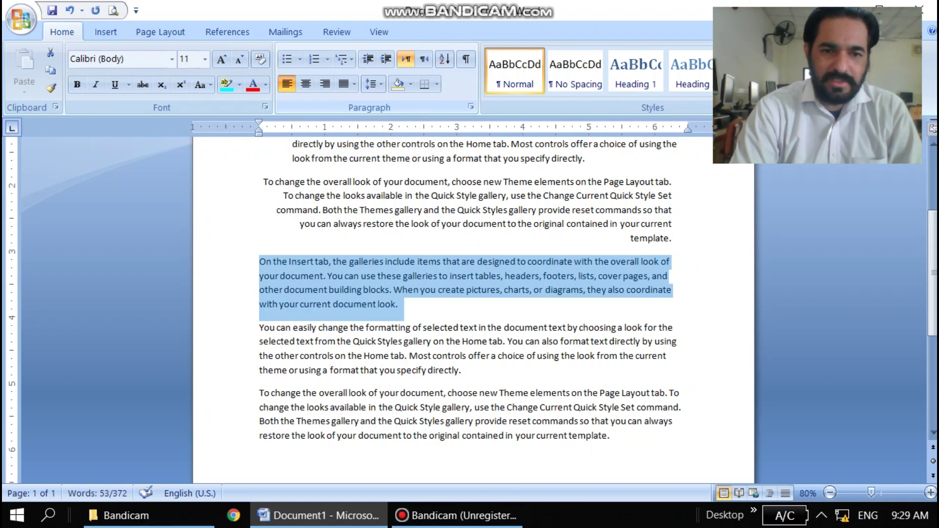
pyautogui.hotkey('ctrl', 'j')
pyautogui.hotkey('ctrl', 'l')
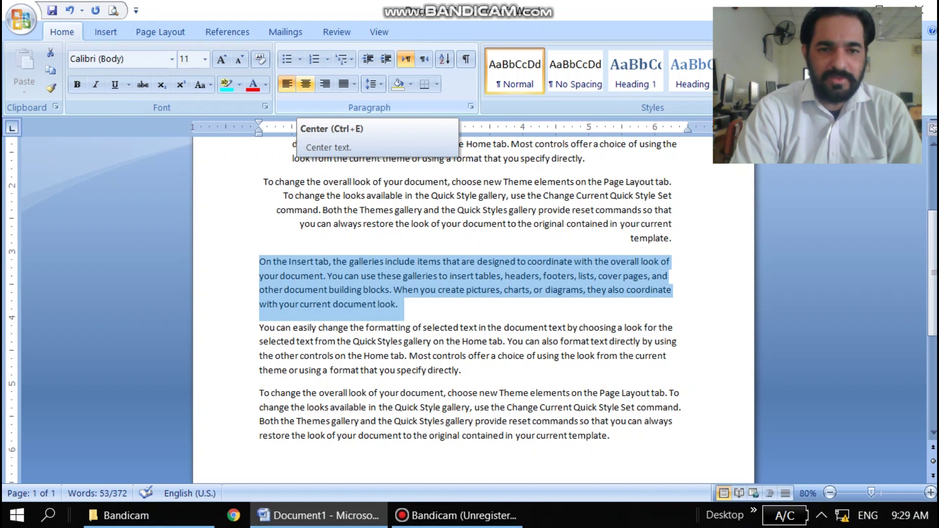
# Center the selected paragraph, right-align it instead, and open the justify options.
pyautogui.click(305, 84)
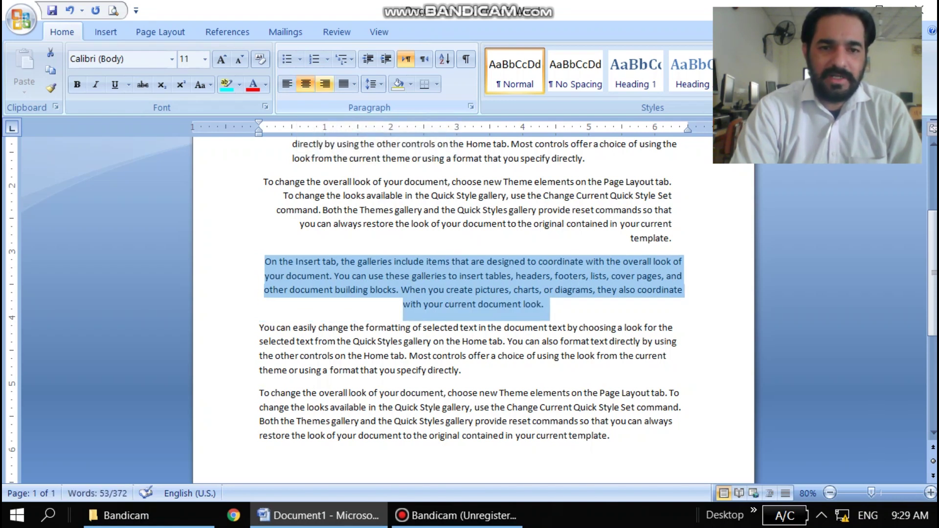
pyautogui.click(325, 84)
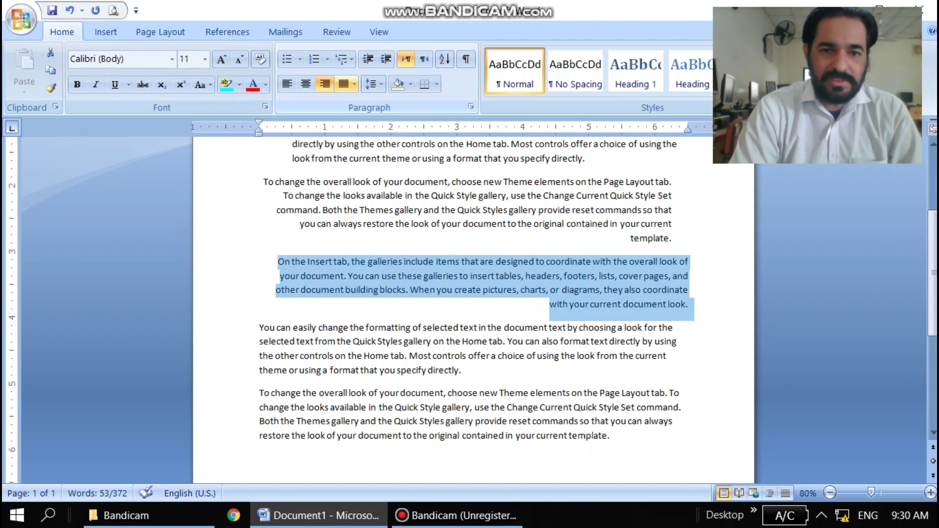
pyautogui.click(353, 84)
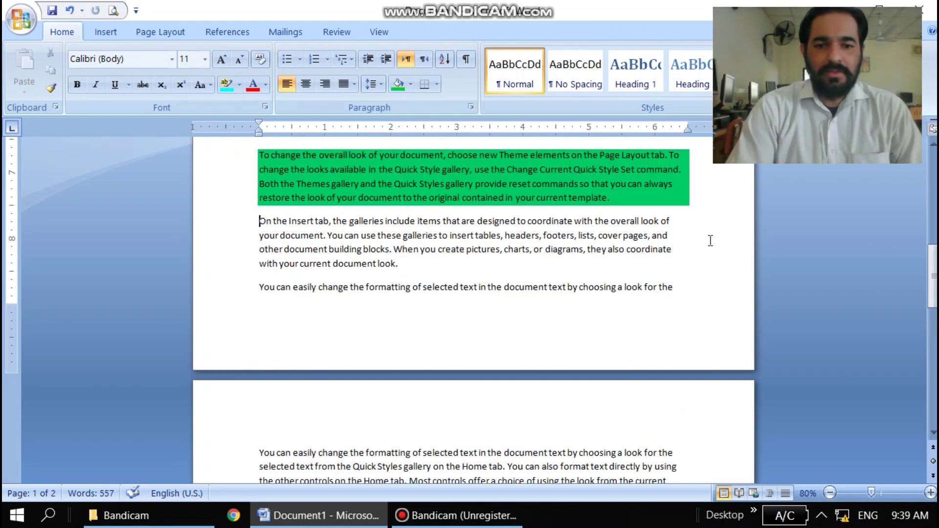
# Examine the justify options and the line spacing options for the paragraph below the green-shaded one, without applying any.
pyautogui.click(352, 77)
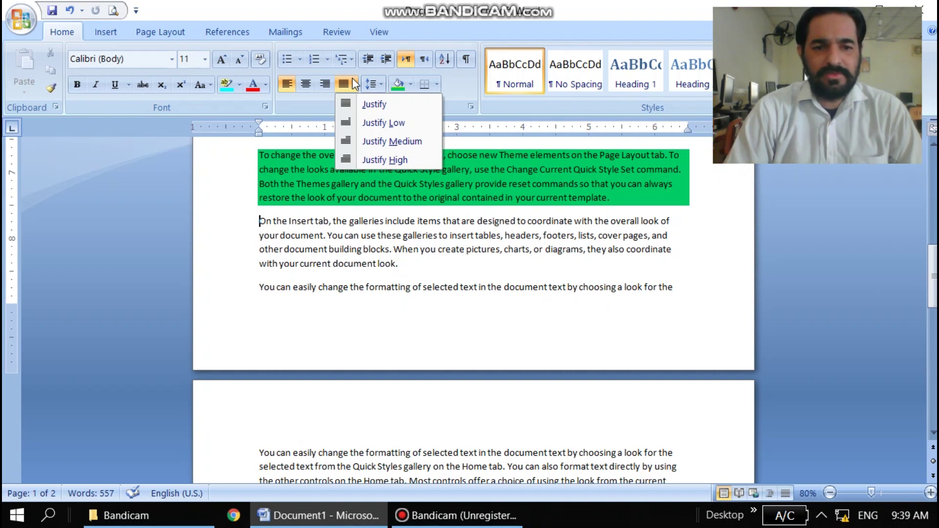
pyautogui.click(403, 252)
pyautogui.tripleClick(404, 249)
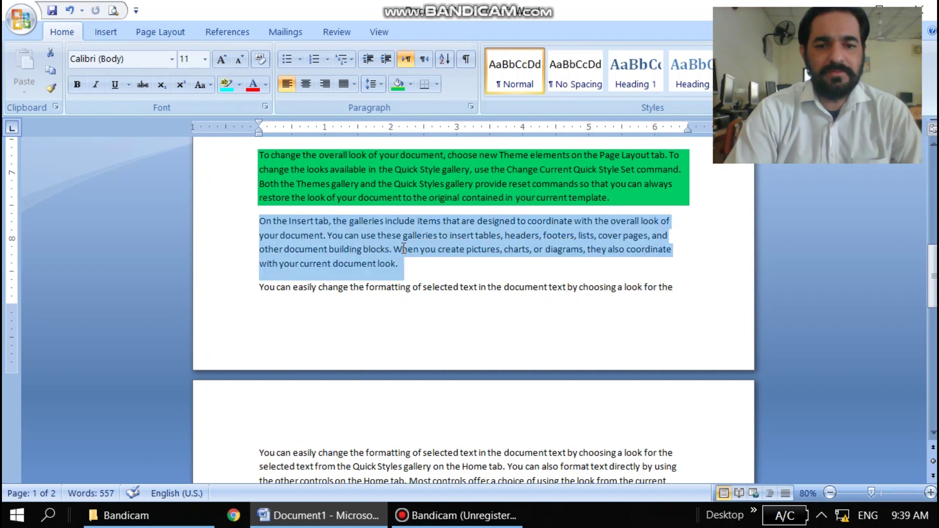
pyautogui.click(381, 85)
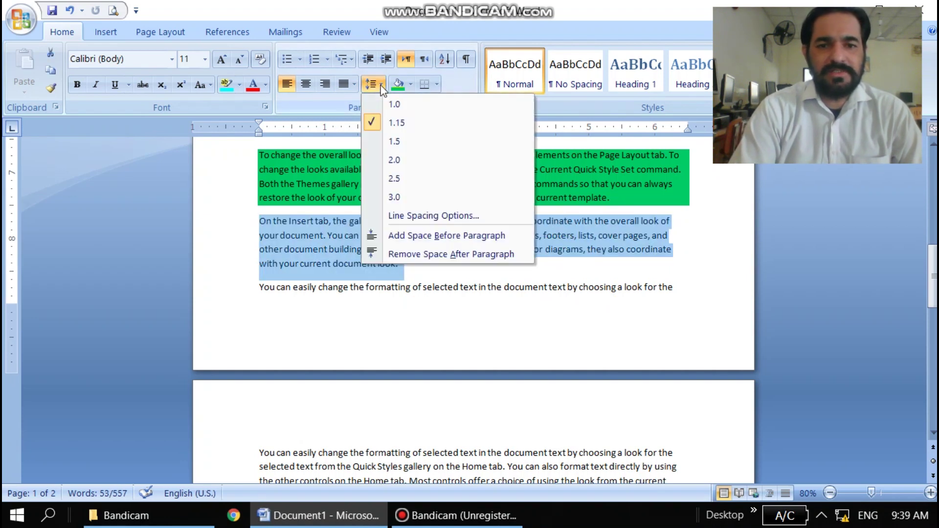
pyautogui.click(240, 208)
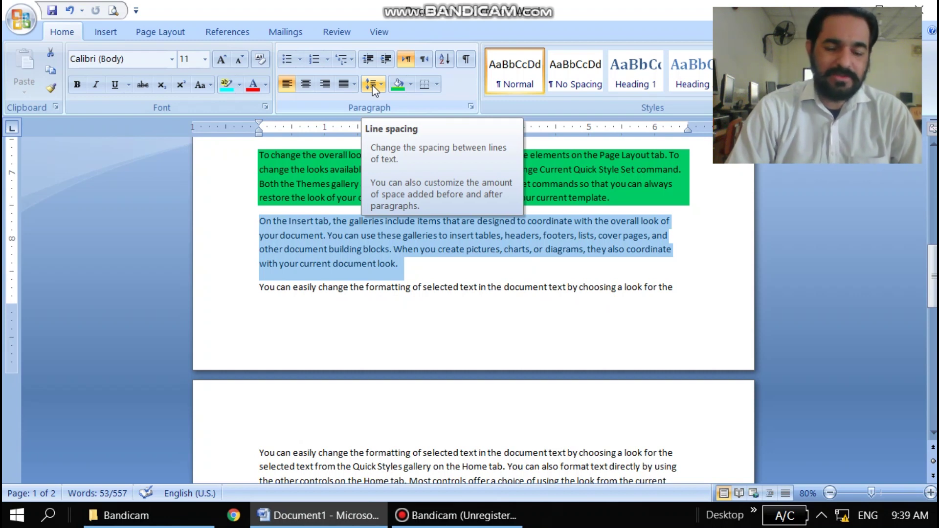
pyautogui.click(428, 251)
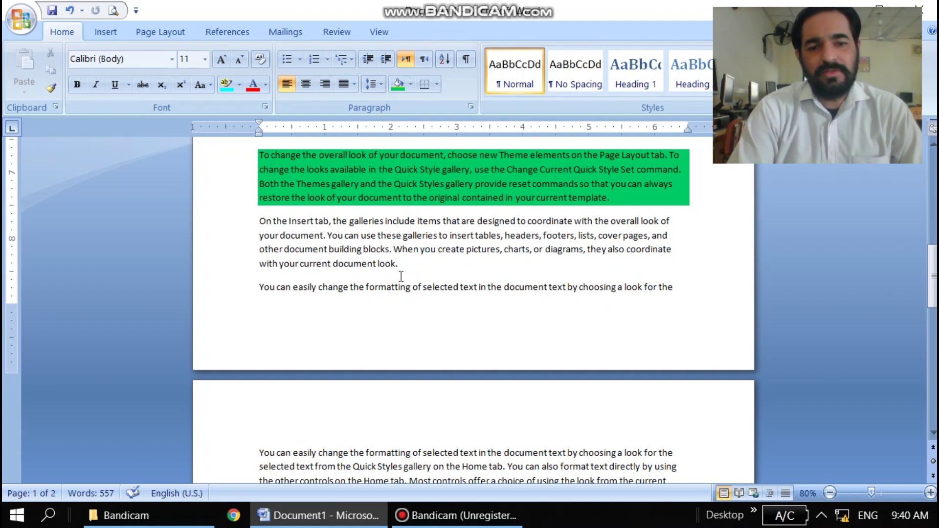
# Select the paragraph below the green-shaded one and try line spacings of 2.0, 1.15 and 3.0 on it.
pyautogui.tripleClick(389, 248)
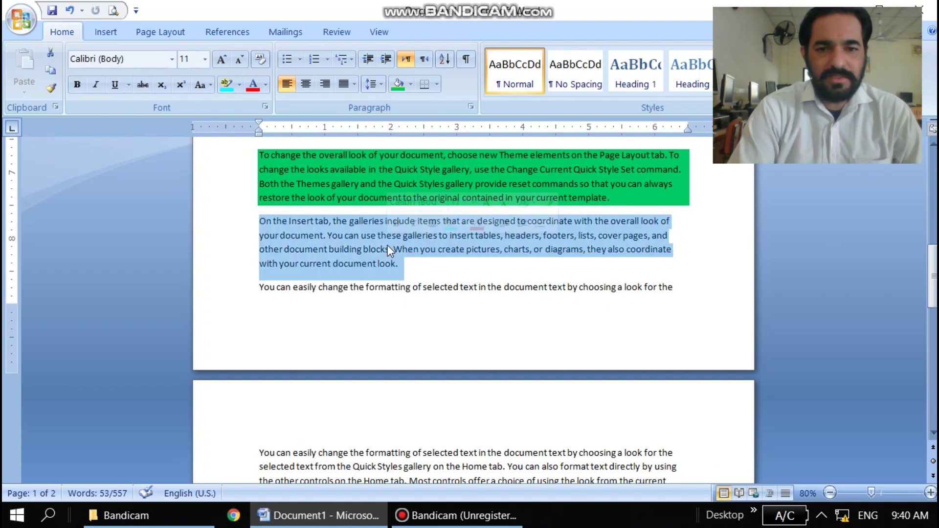
pyautogui.click(381, 86)
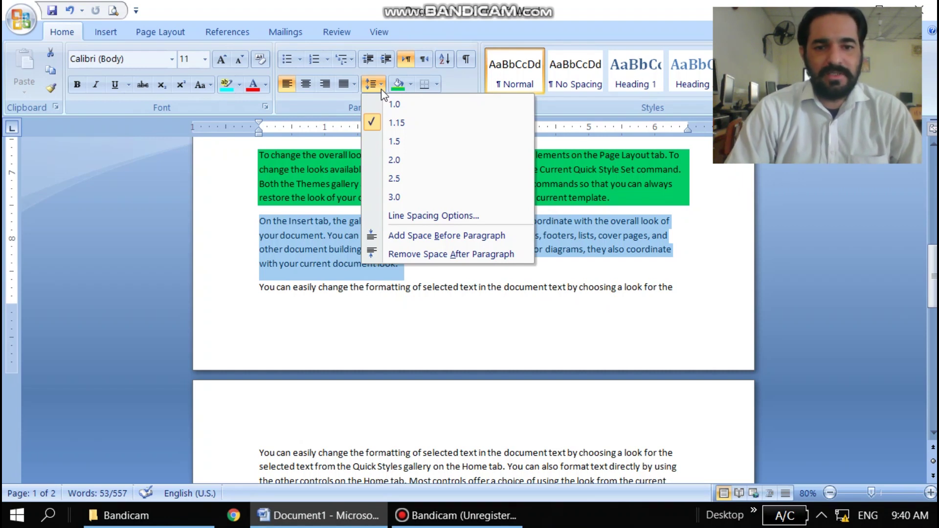
pyautogui.click(381, 161)
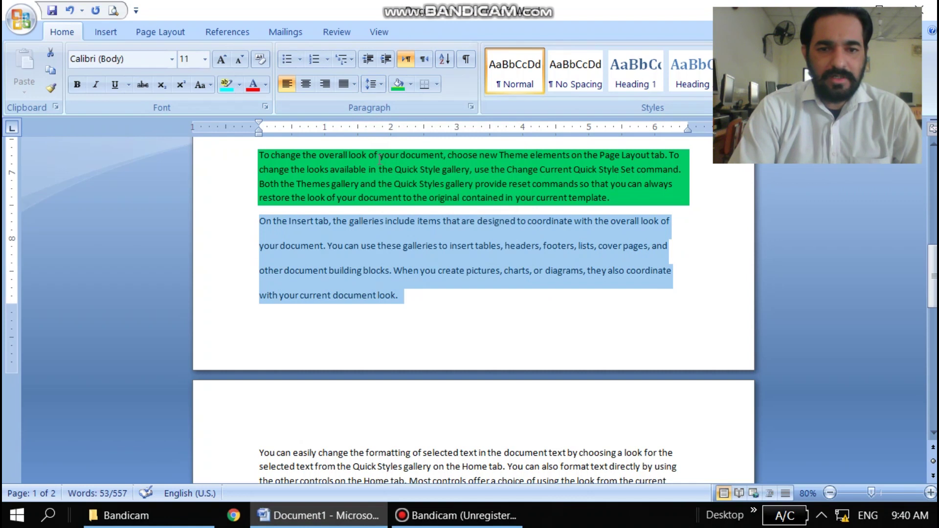
pyautogui.click(381, 85)
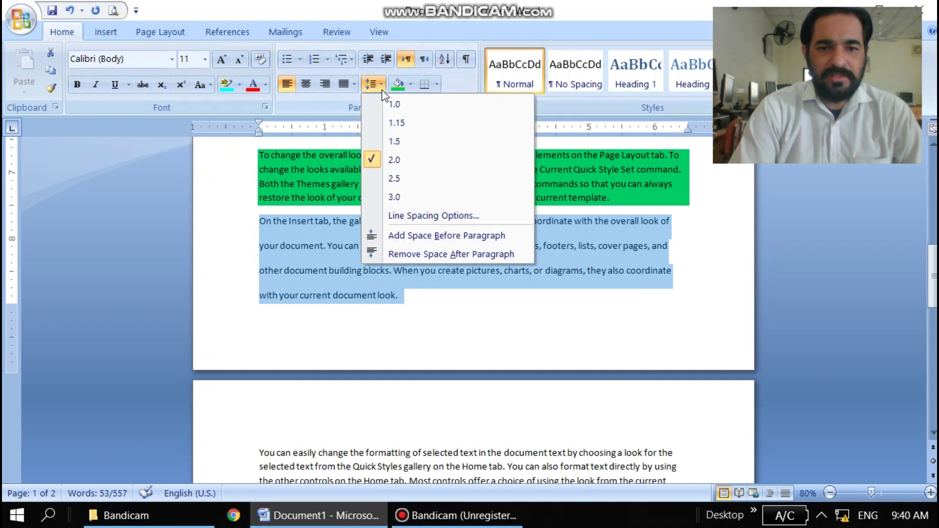
pyautogui.click(388, 125)
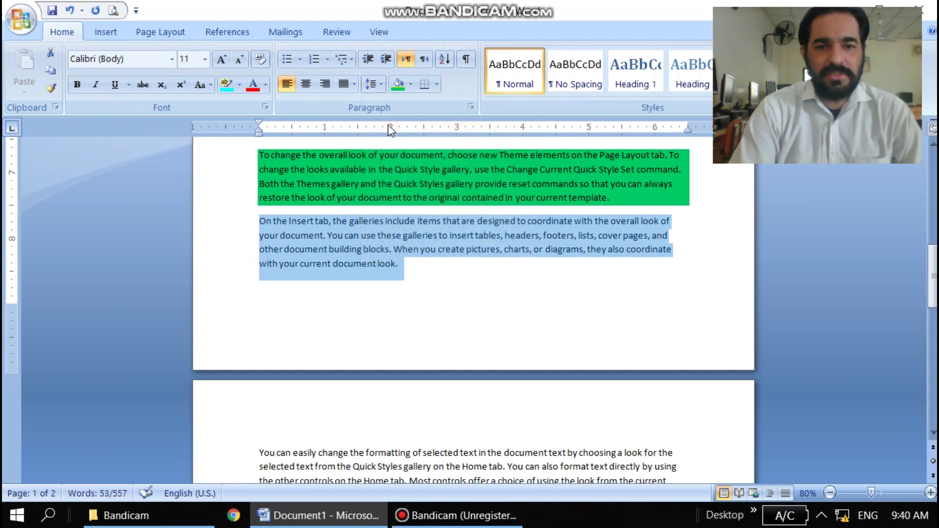
pyautogui.click(381, 84)
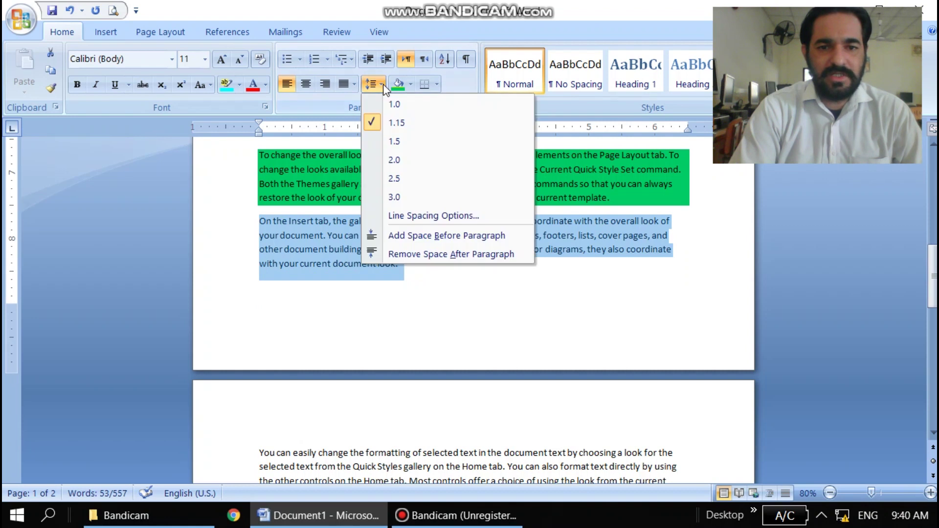
pyautogui.click(388, 197)
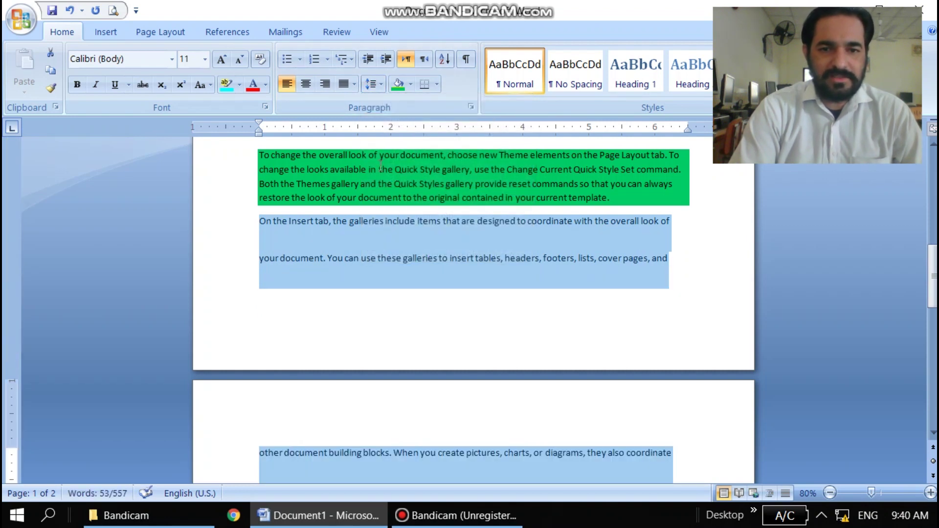
# Add space before the paragraph starting "On the Insert tab", remove its space after, and take the added space before away again.
pyautogui.click(379, 85)
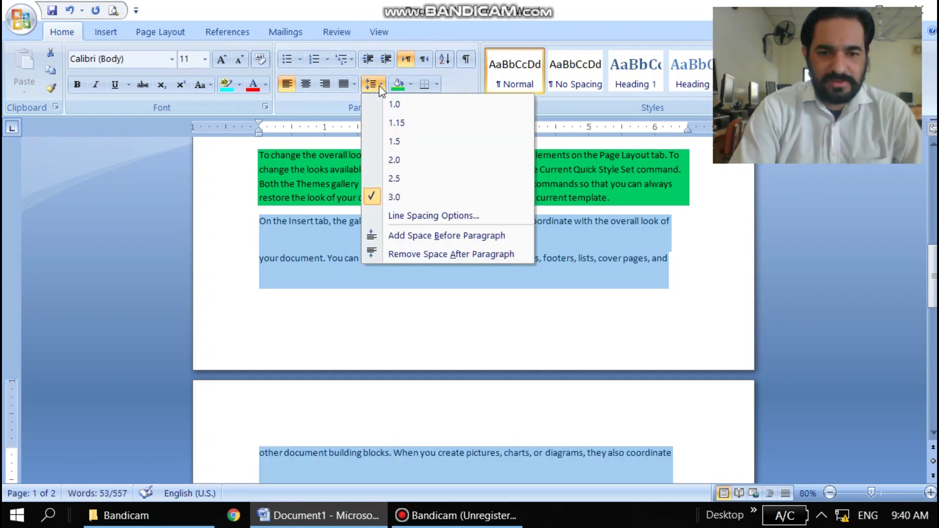
pyautogui.click(404, 236)
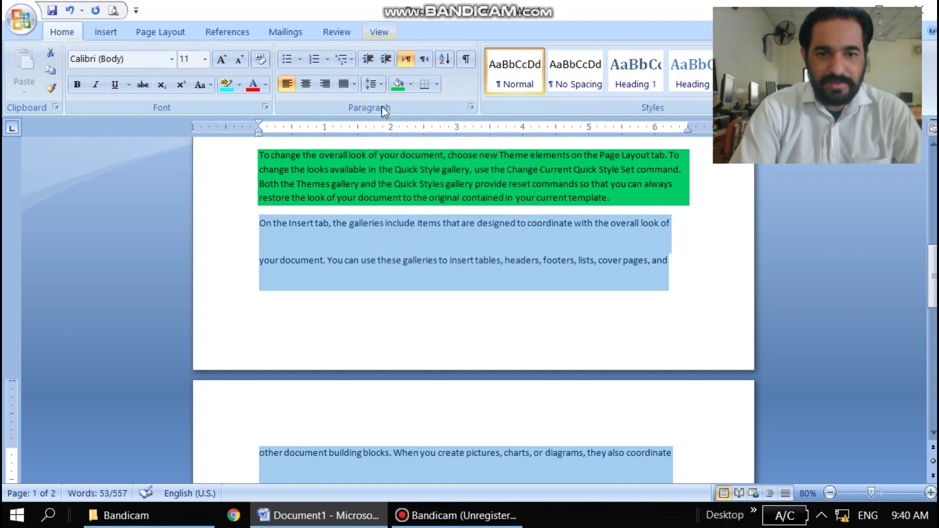
pyautogui.click(381, 86)
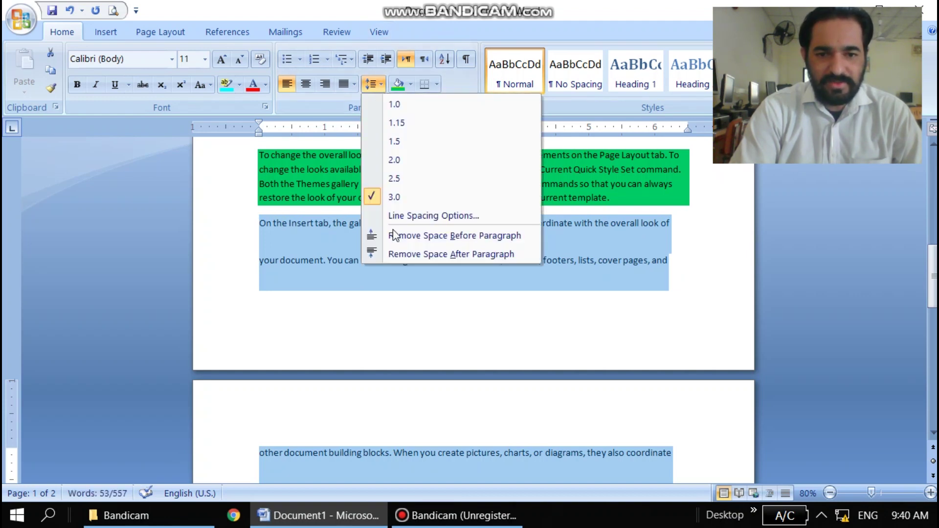
pyautogui.click(393, 254)
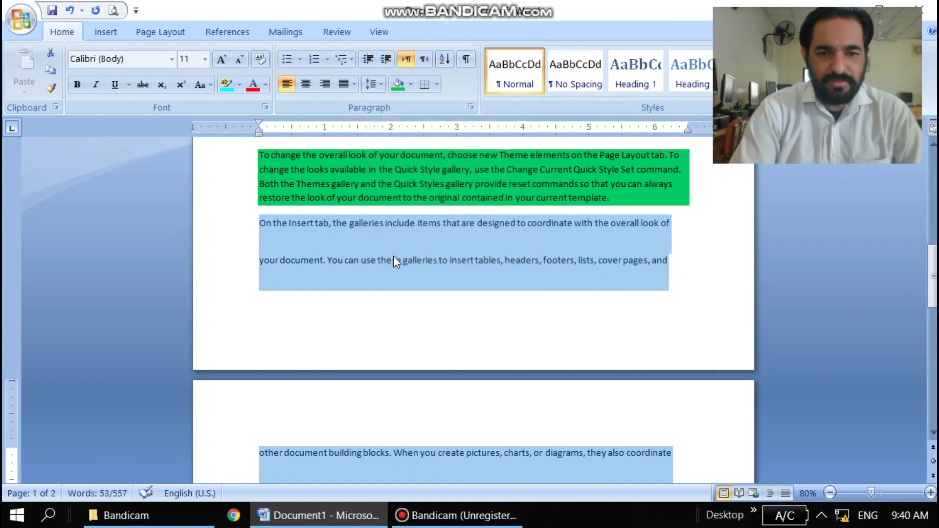
pyautogui.click(382, 86)
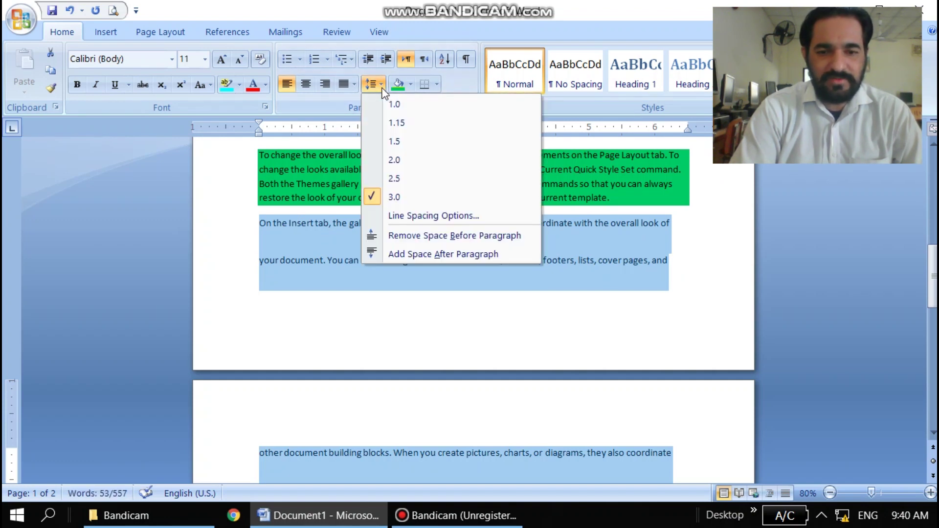
pyautogui.click(396, 236)
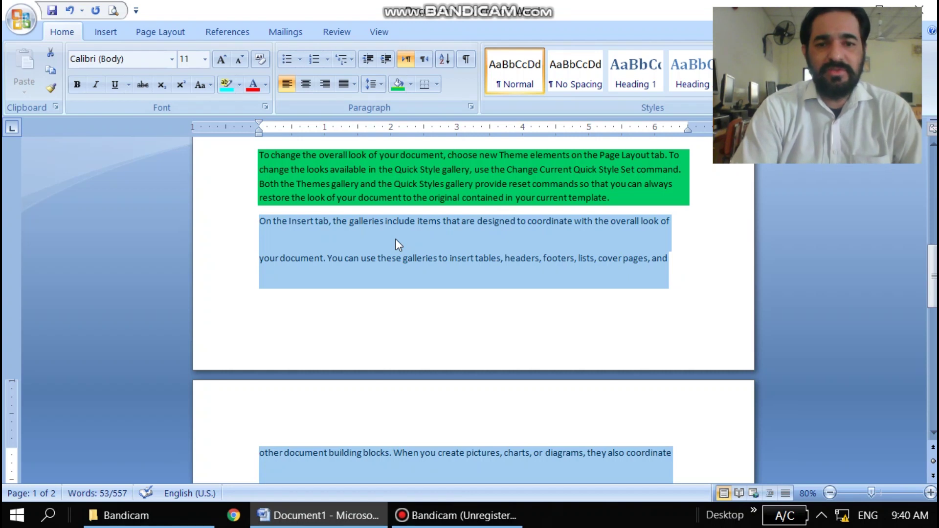
# Set the line spacing of the paragraph starting "On the Insert tab" to 2.0.
pyautogui.click(381, 90)
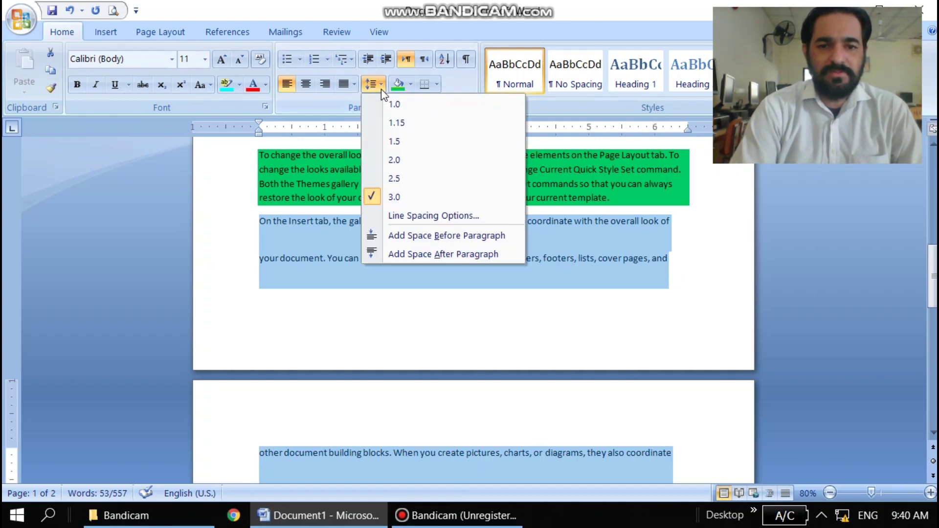
pyautogui.click(389, 166)
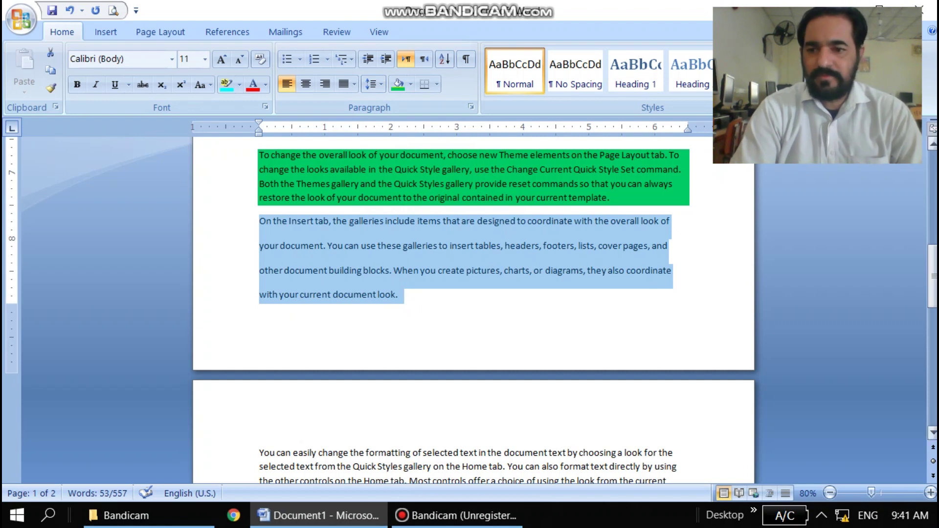
# Insert an empty line between the two paragraphs on page 2.
pyautogui.moveTo(932, 276); pyautogui.dragTo(933, 315)
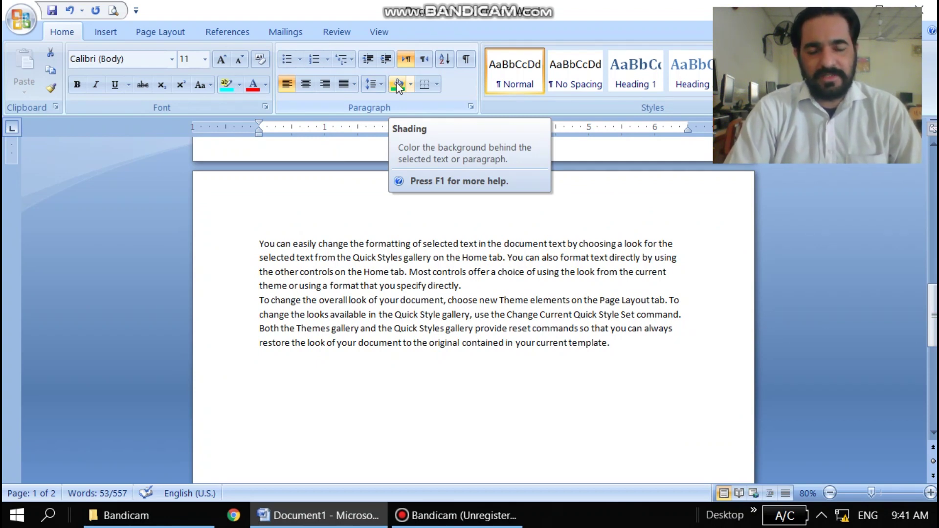
pyautogui.click(472, 287)
pyautogui.press('Return')
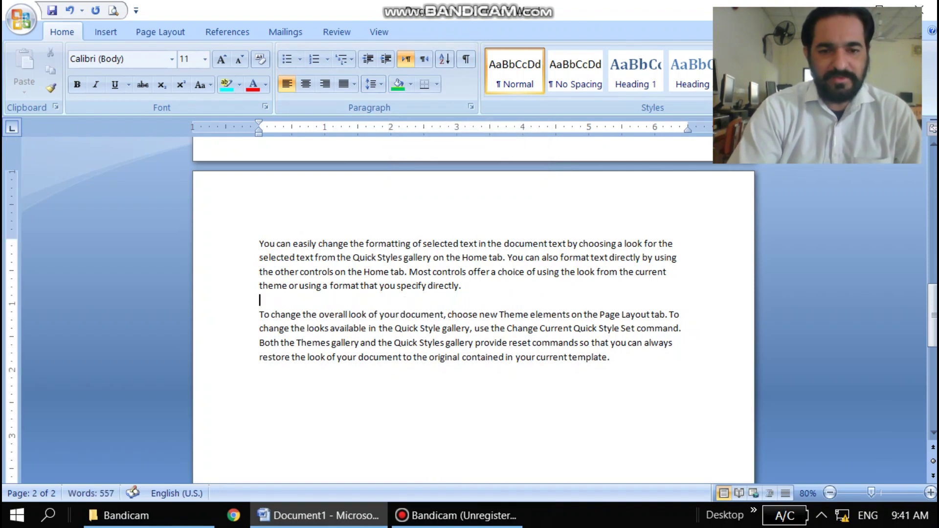
# Shade the whole first paragraph on page 2 with a light red theme color.
pyautogui.doubleClick(416, 273)
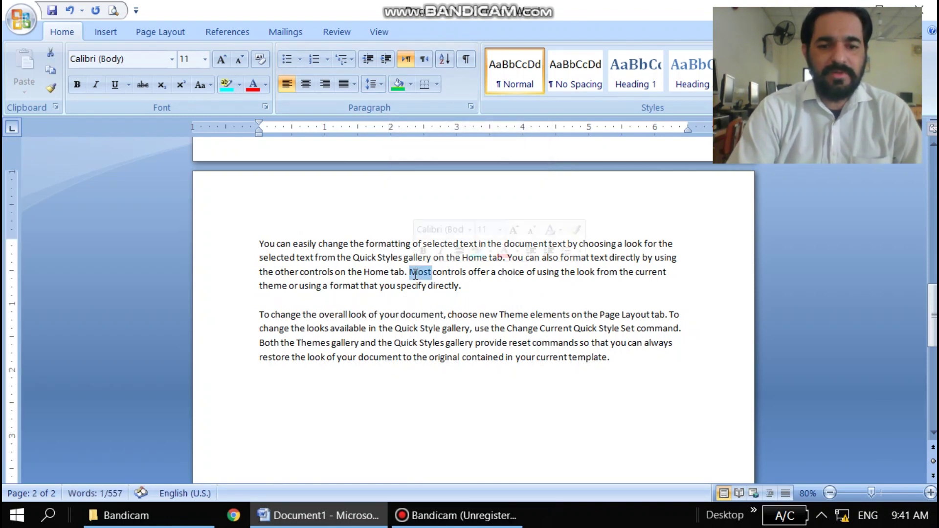
pyautogui.tripleClick(416, 272)
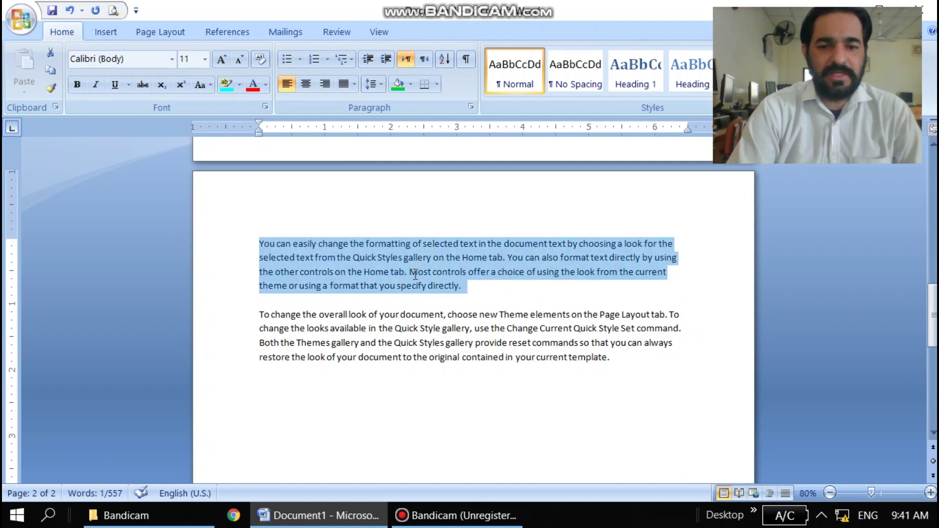
pyautogui.click(410, 85)
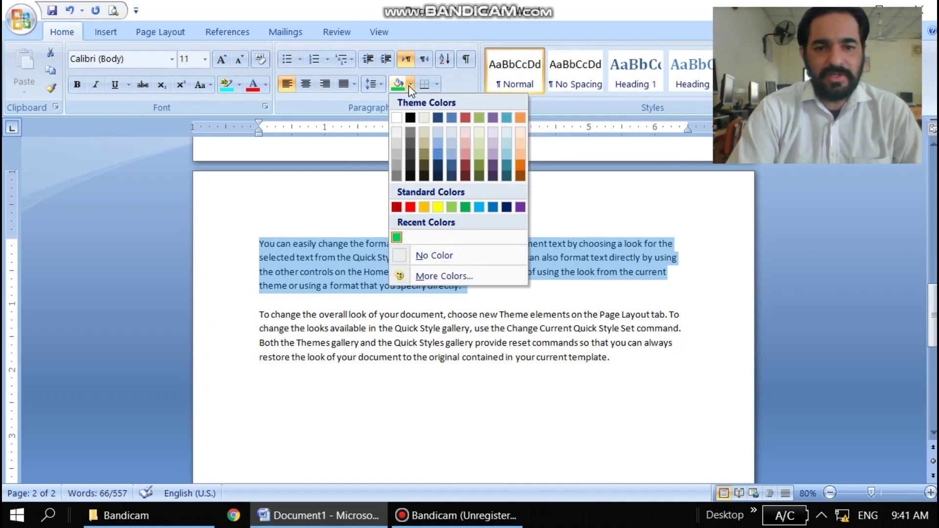
pyautogui.click(466, 153)
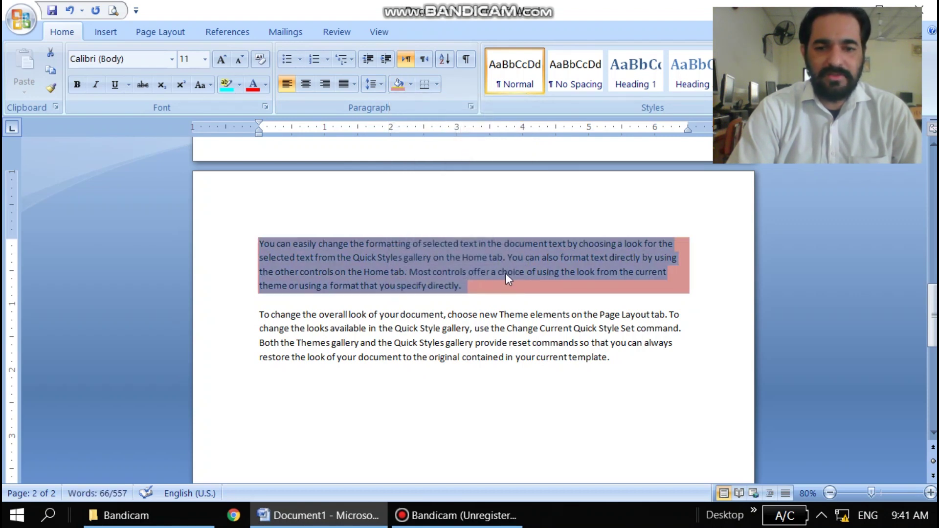
pyautogui.click(508, 289)
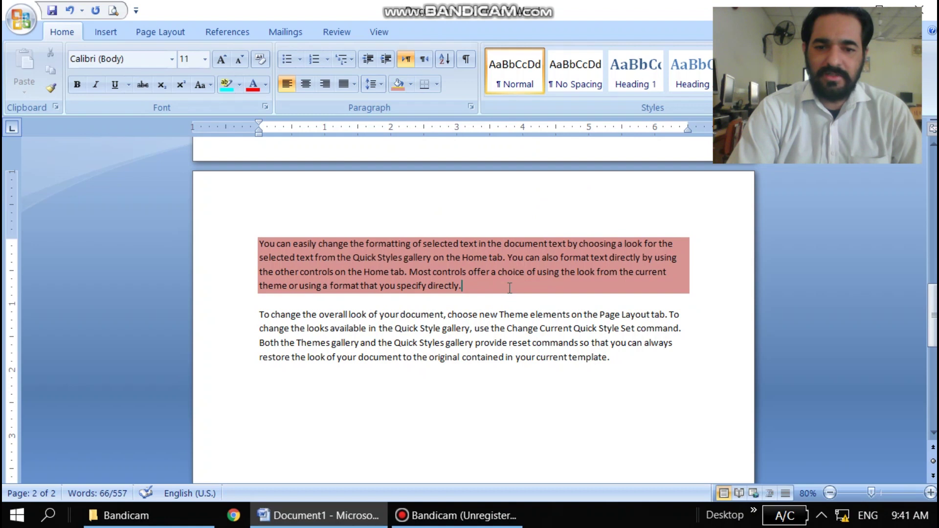
pyautogui.tripleClick(479, 326)
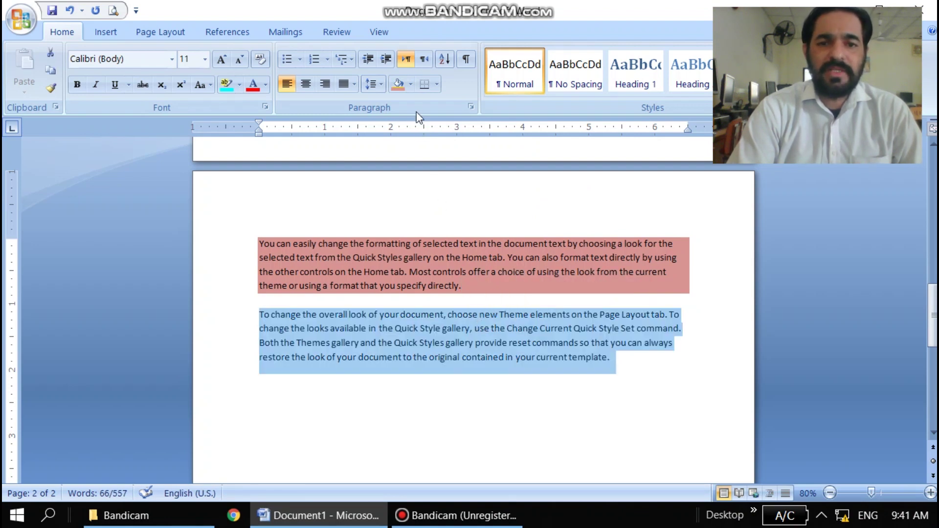
pyautogui.click(411, 85)
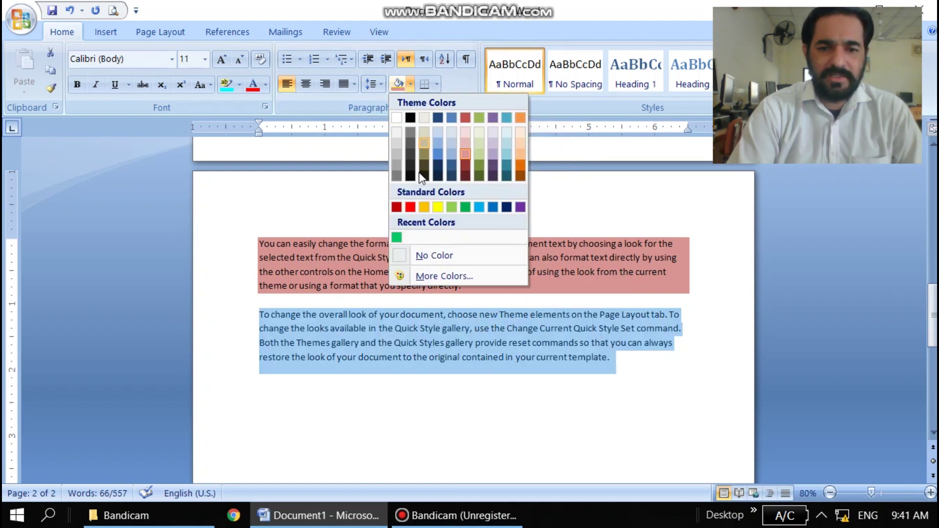
pyautogui.click(363, 273)
# Clear the shading of the first paragraph on page 2 with No Color and shade it standard red instead.
pyautogui.tripleClick(362, 273)
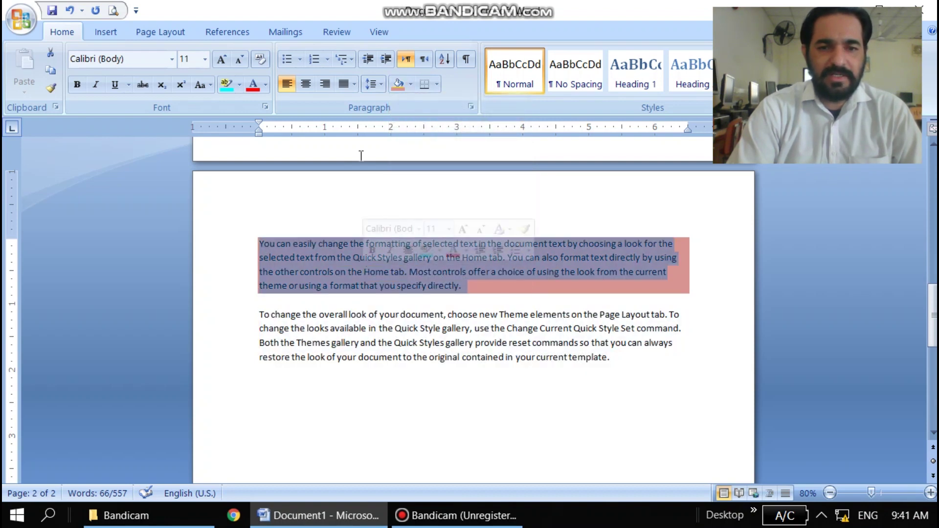
pyautogui.click(412, 85)
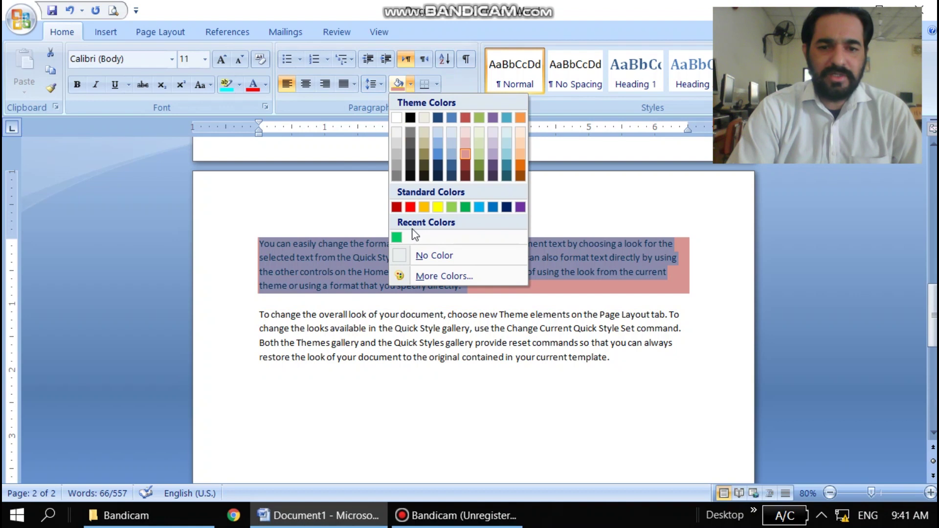
pyautogui.click(426, 256)
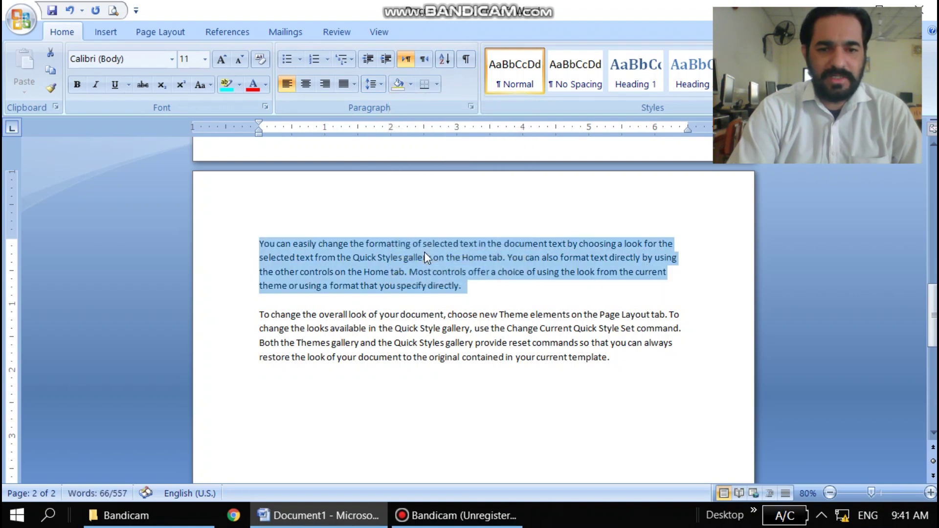
pyautogui.click(411, 85)
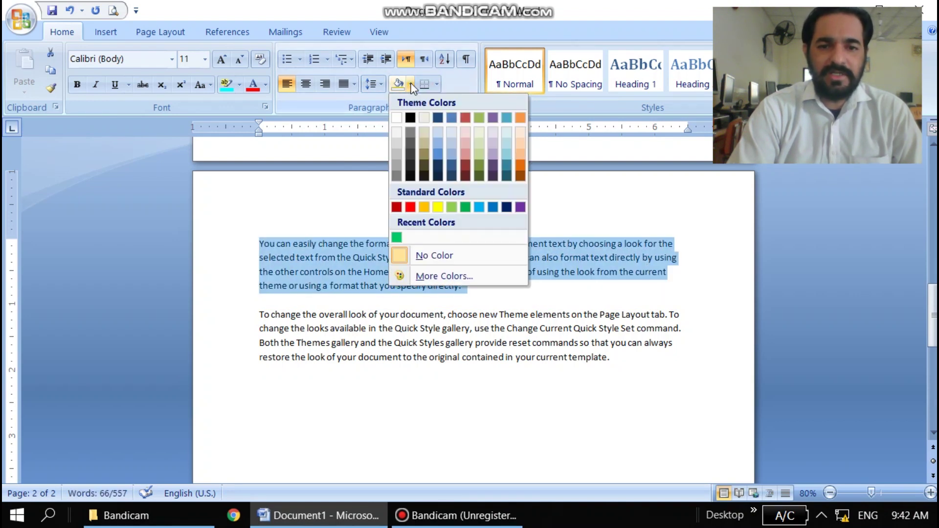
pyautogui.click(409, 206)
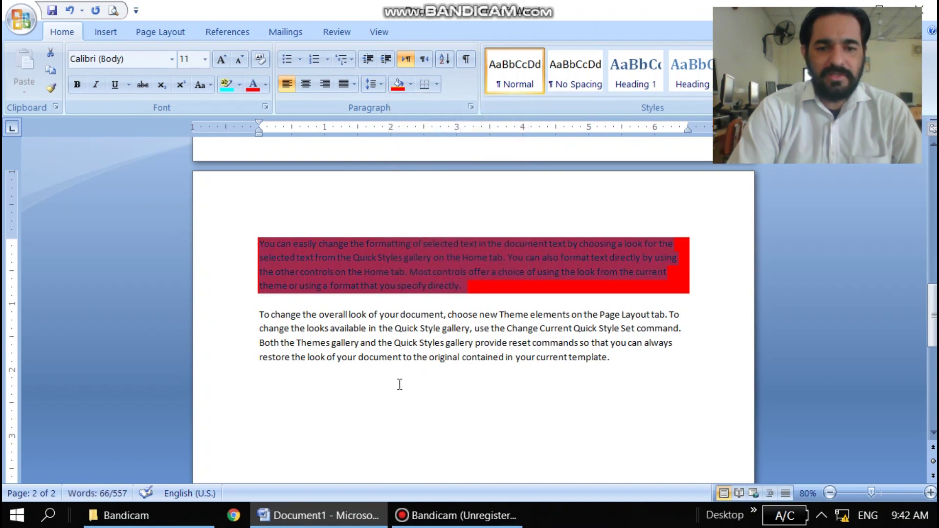
# Shade the second paragraph on page 2 with a custom dark magenta color, RGB 131, 11, 65.
pyautogui.tripleClick(406, 329)
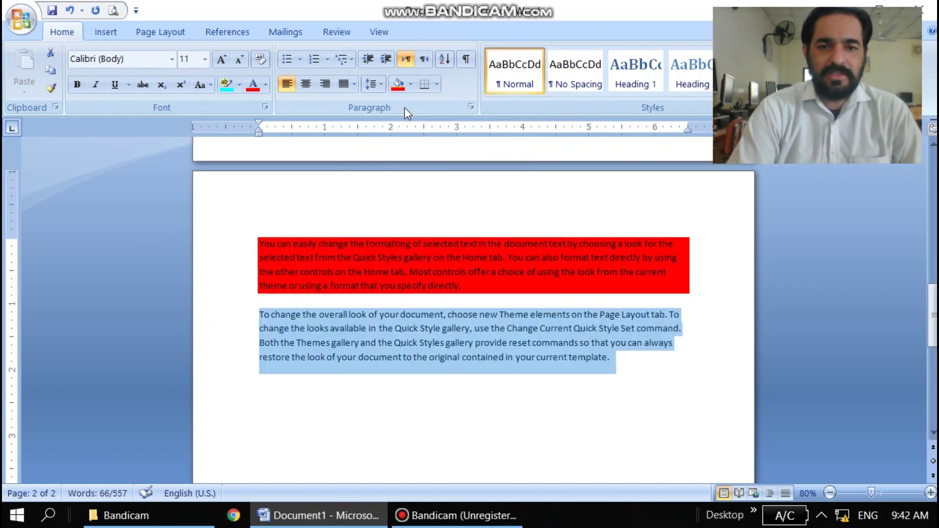
pyautogui.click(411, 85)
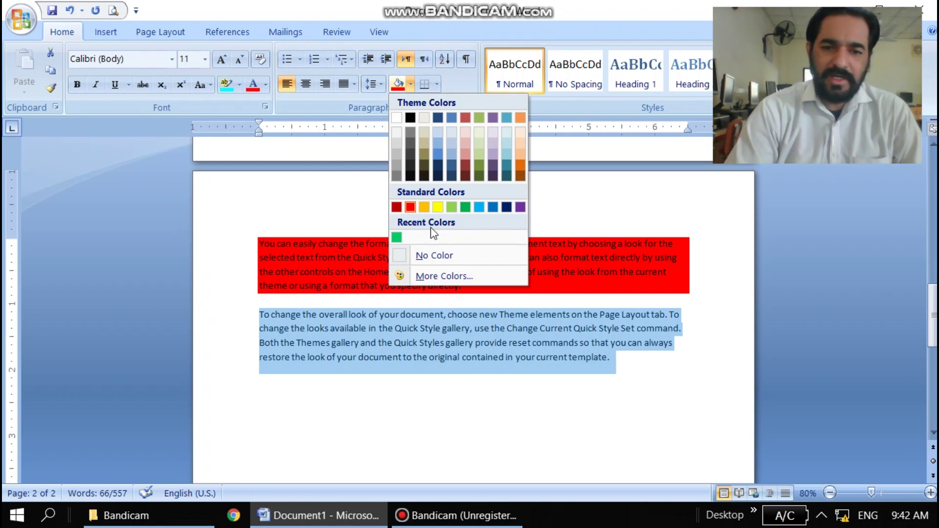
pyautogui.click(441, 278)
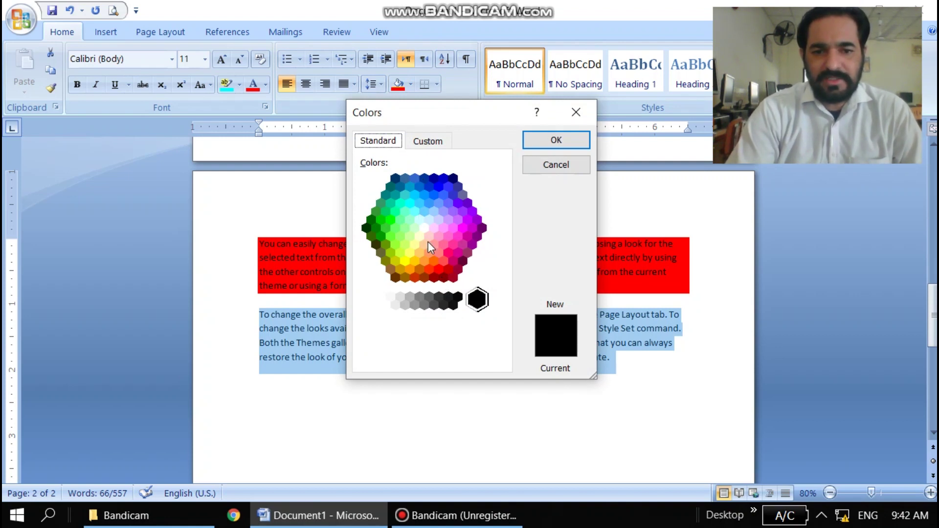
pyautogui.click(424, 228)
pyautogui.click(429, 202)
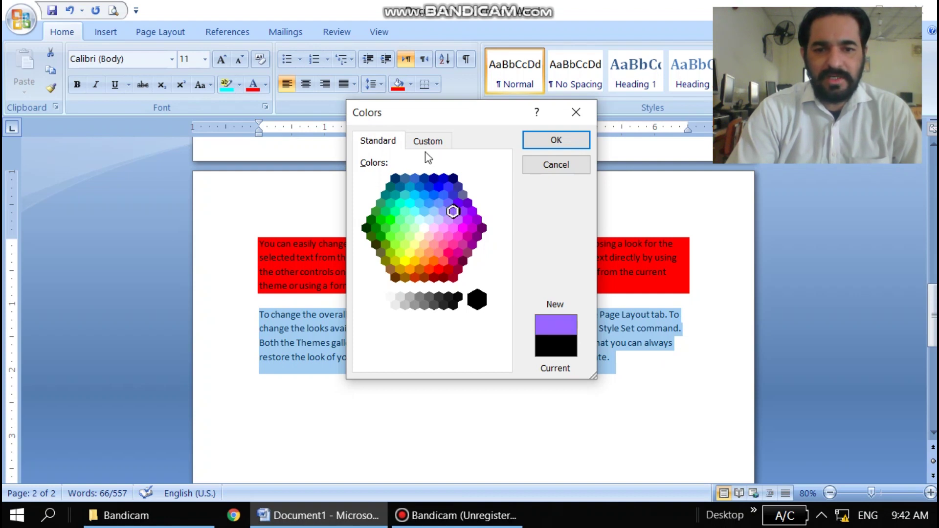
pyautogui.click(426, 137)
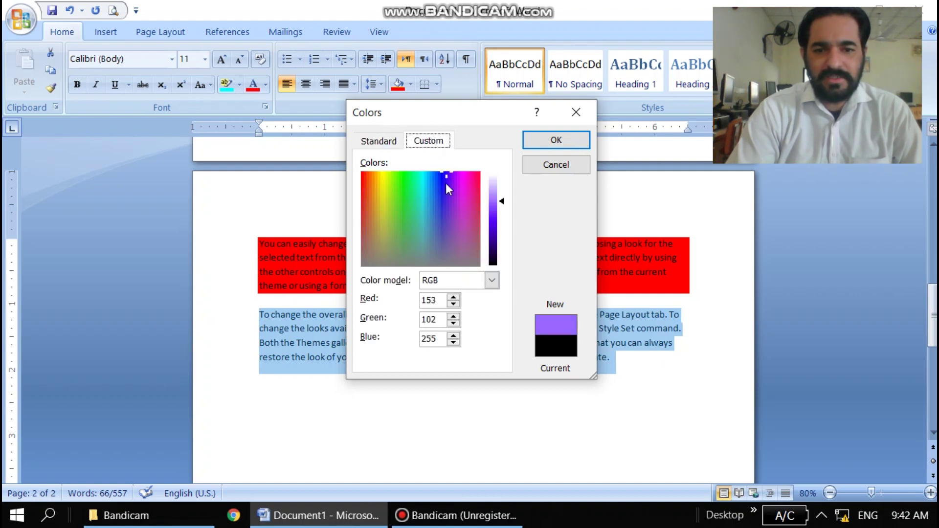
pyautogui.moveTo(447, 172); pyautogui.dragTo(433, 215)
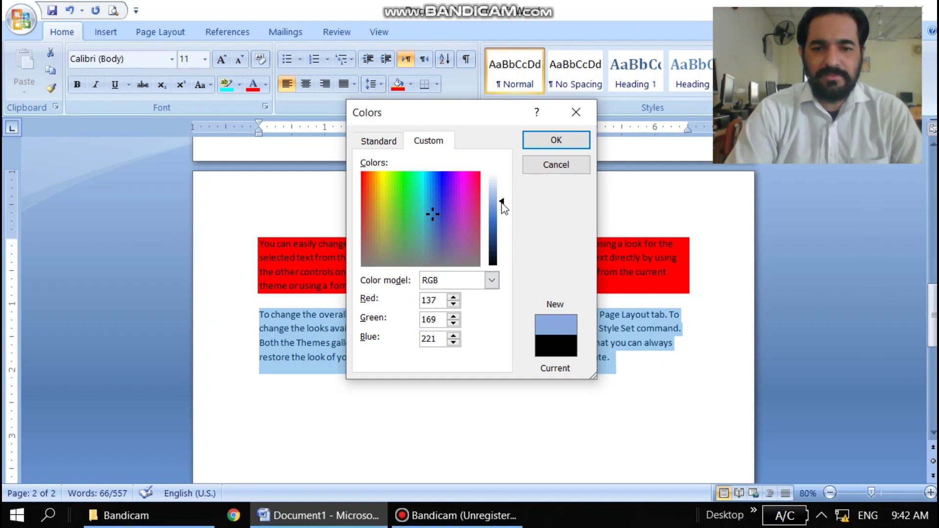
pyautogui.moveTo(502, 202); pyautogui.dragTo(502, 239)
pyautogui.moveTo(434, 212); pyautogui.dragTo(470, 186)
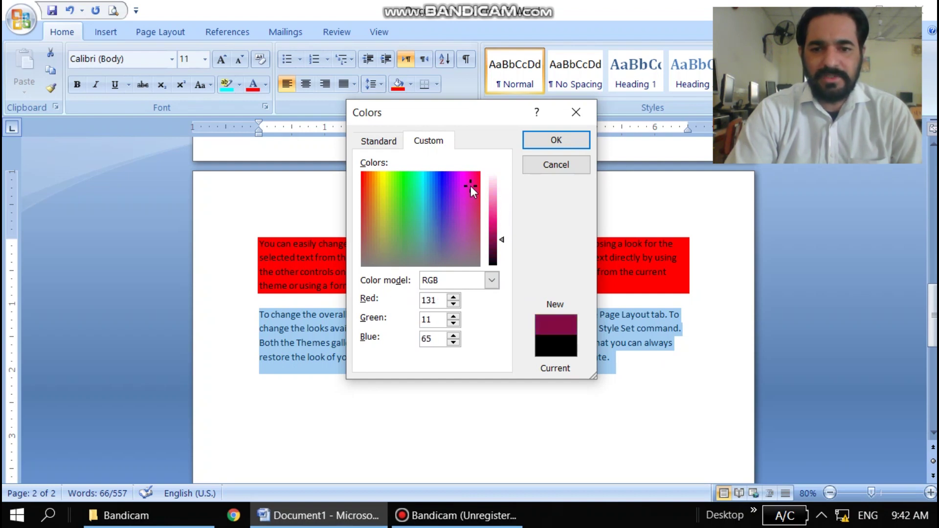
pyautogui.click(537, 142)
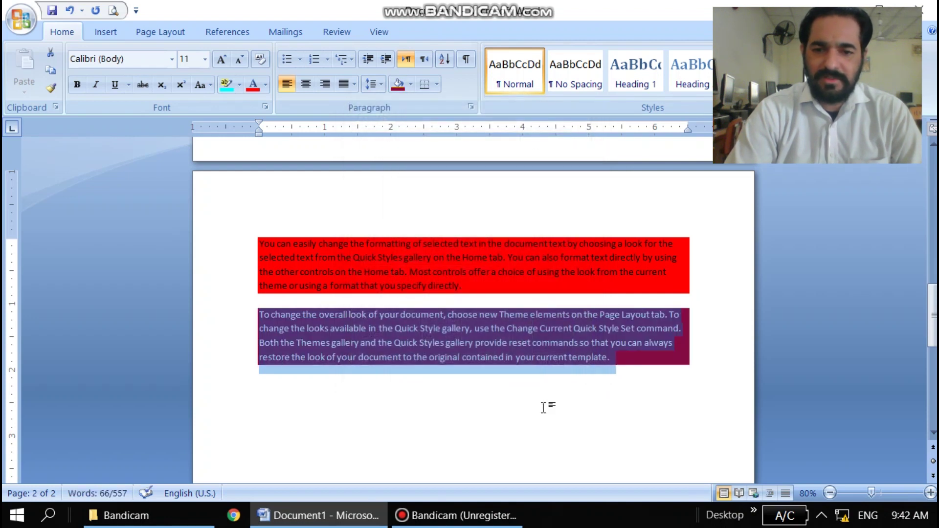
# Generate sample paragraphs with =rand() on the empty line below the dark magenta paragraph.
pyautogui.click(542, 390)
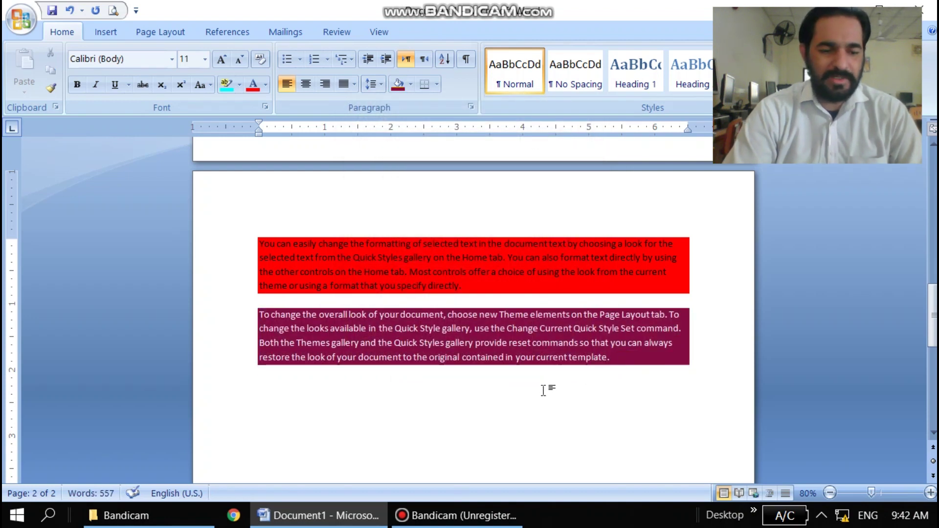
pyautogui.write('=')
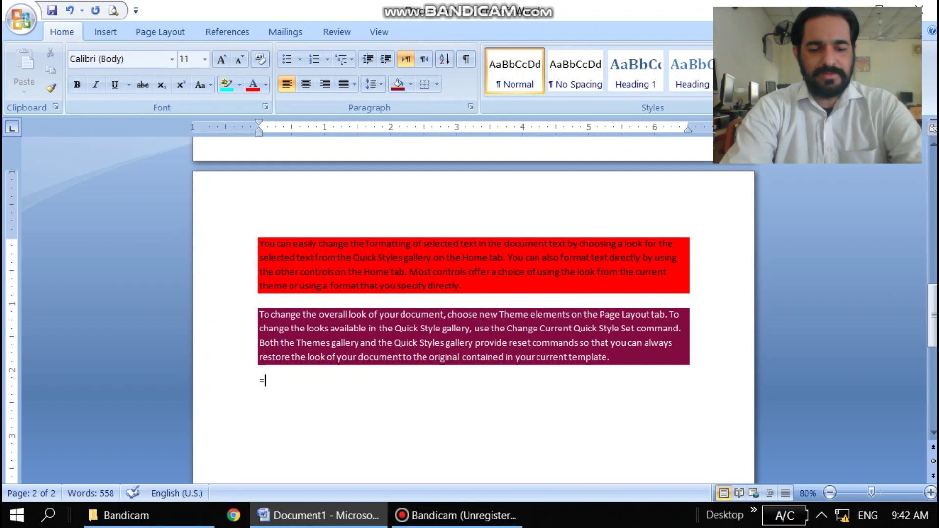
pyautogui.write('ra')
pyautogui.press('BackSpace')
pyautogui.write('d()')
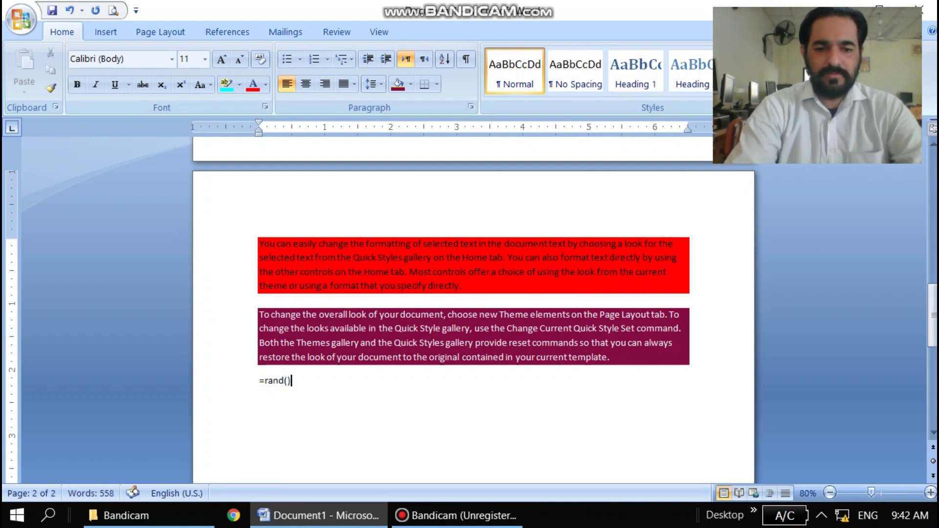
pyautogui.press('Return')
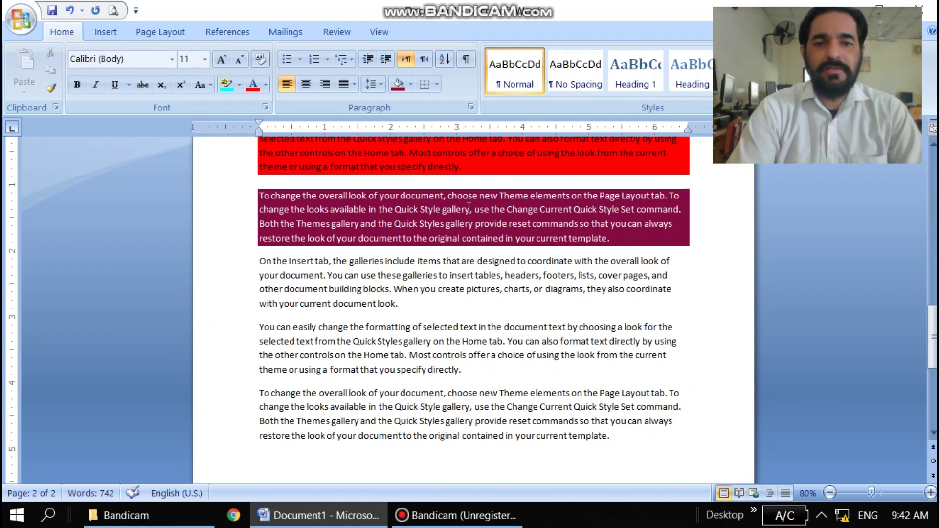
# Open Borders and Shading for the new paragraph starting "On the Insert tab" and review its page border, shading and paragraph border settings.
pyautogui.tripleClick(409, 286)
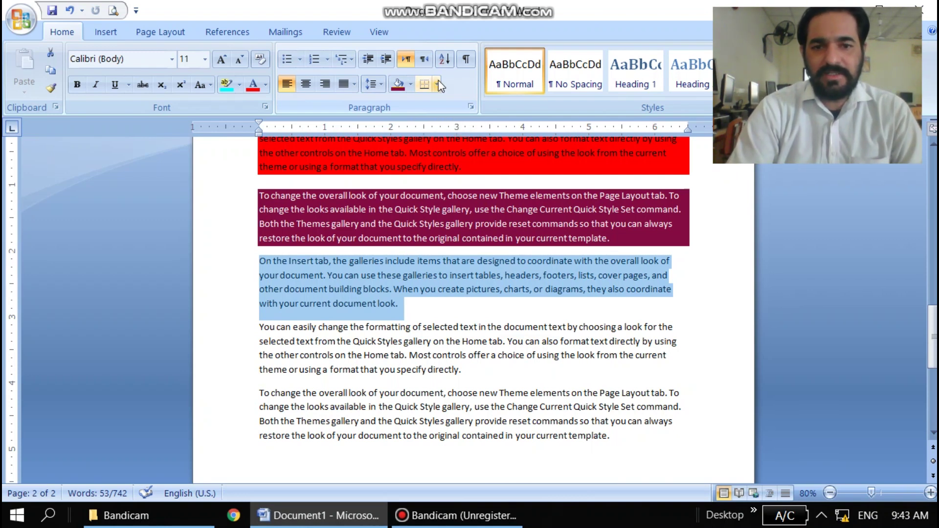
pyautogui.click(438, 83)
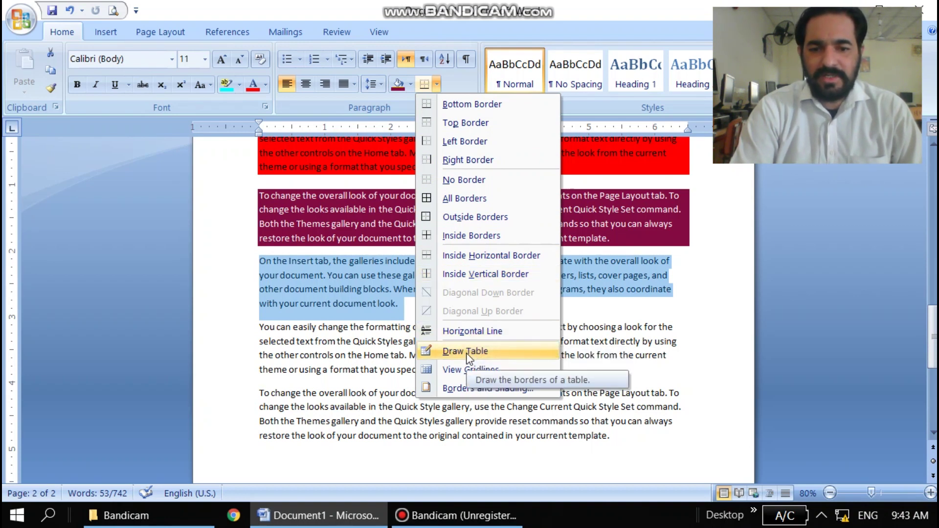
pyautogui.click(471, 389)
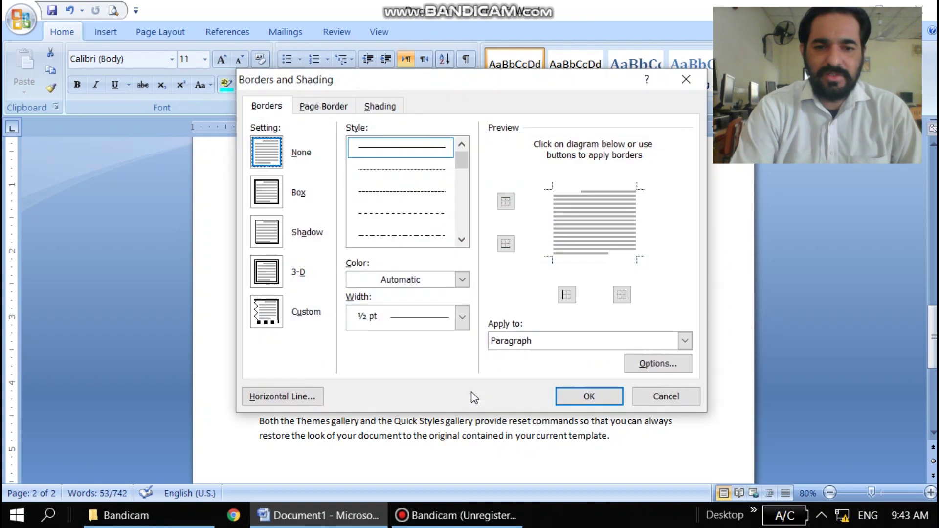
pyautogui.click(320, 111)
pyautogui.click(375, 114)
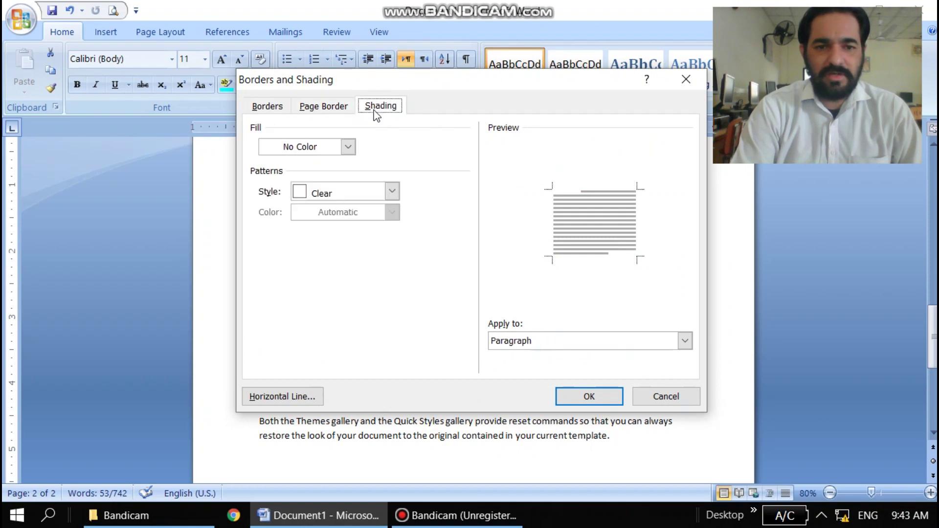
pyautogui.click(275, 110)
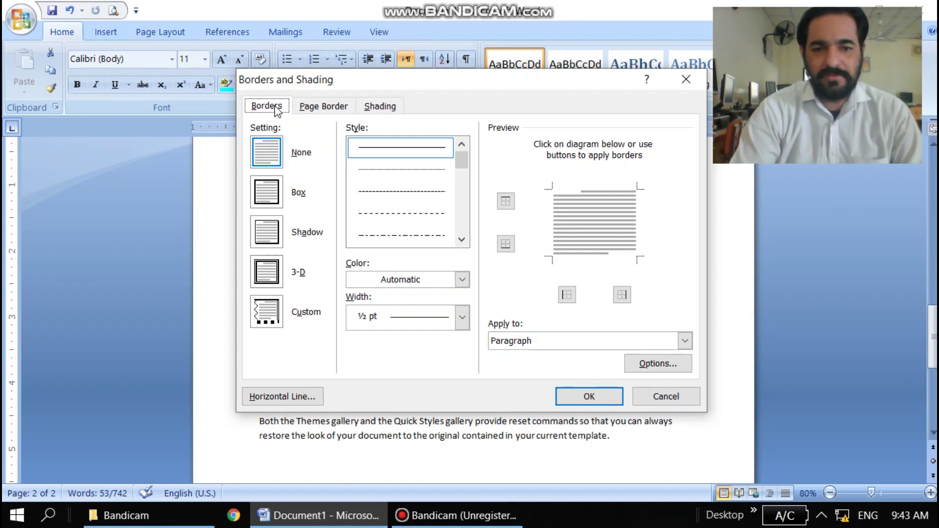
# Examine the available border line styles, colors, widths and apply-to choices without changing them.
pyautogui.moveTo(462, 160)
pyautogui.mouseDown()
pyautogui.moveTo(463, 226)
pyautogui.moveTo(463, 163)
pyautogui.moveTo(464, 203)
pyautogui.mouseUp()
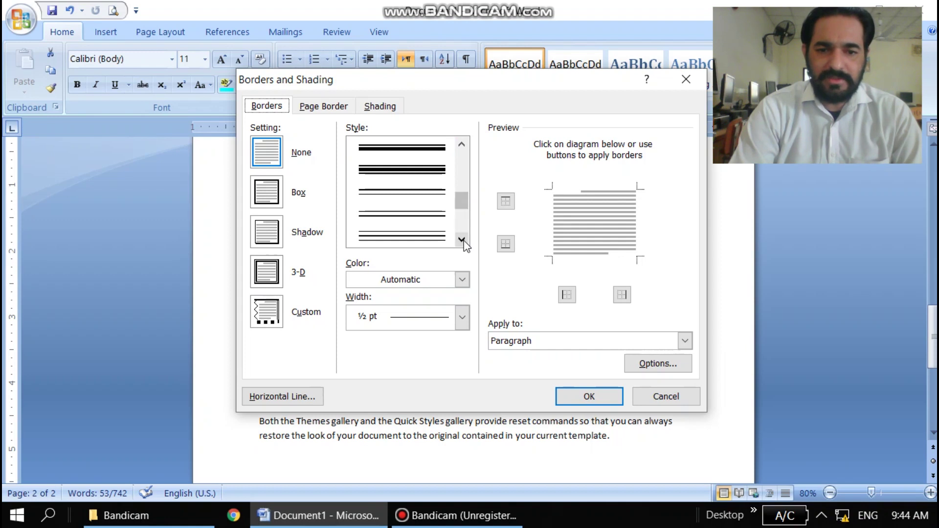
pyautogui.click(462, 280)
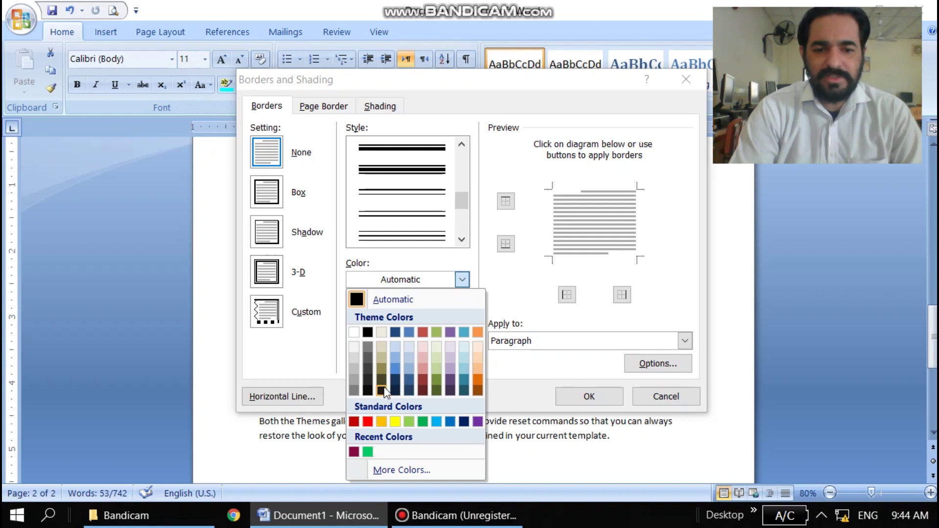
pyautogui.click(527, 294)
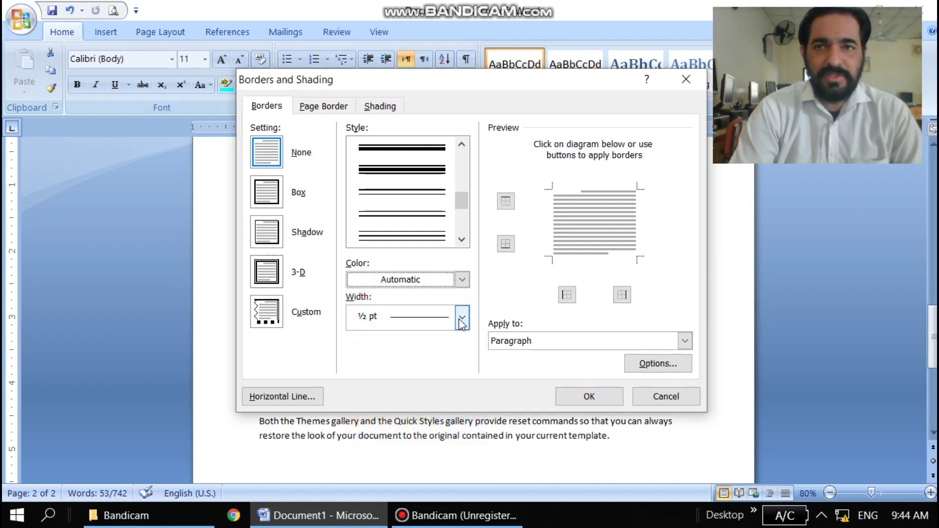
pyautogui.click(460, 317)
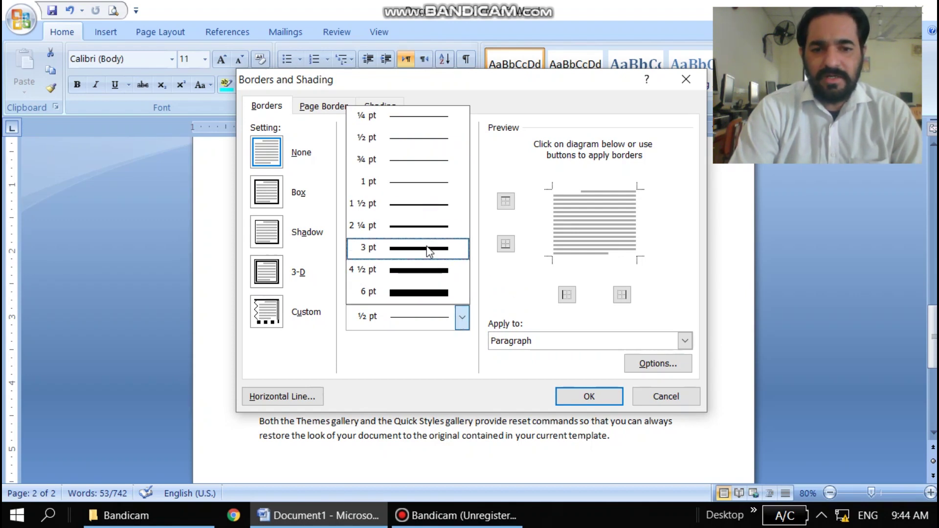
pyautogui.click(492, 296)
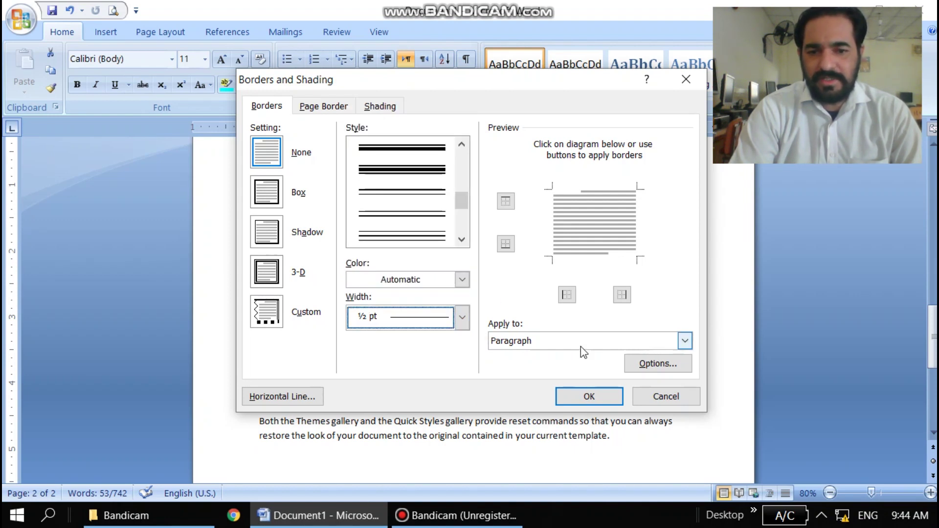
pyautogui.click(683, 341)
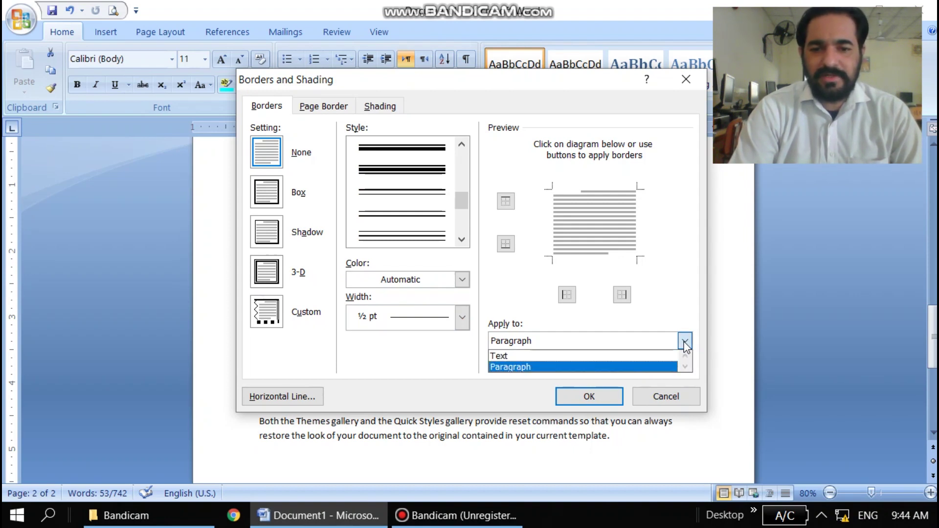
pyautogui.click(404, 367)
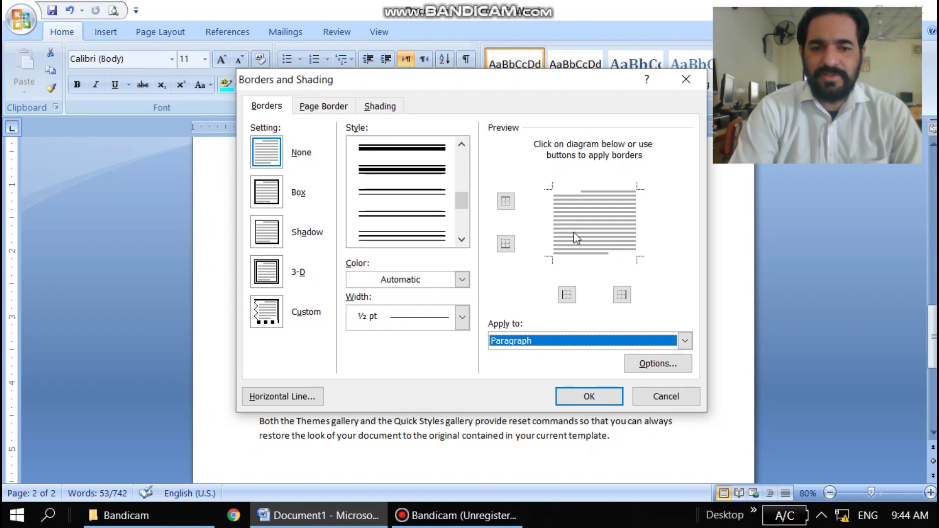
# Try a 3-D paragraph border with a 3 pt thick-and-thin double line style.
pyautogui.click(429, 215)
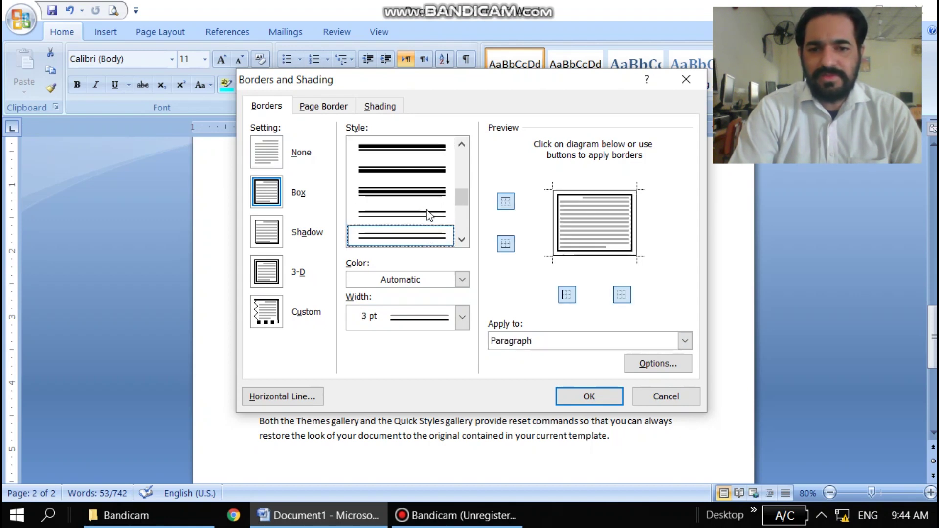
pyautogui.click(436, 191)
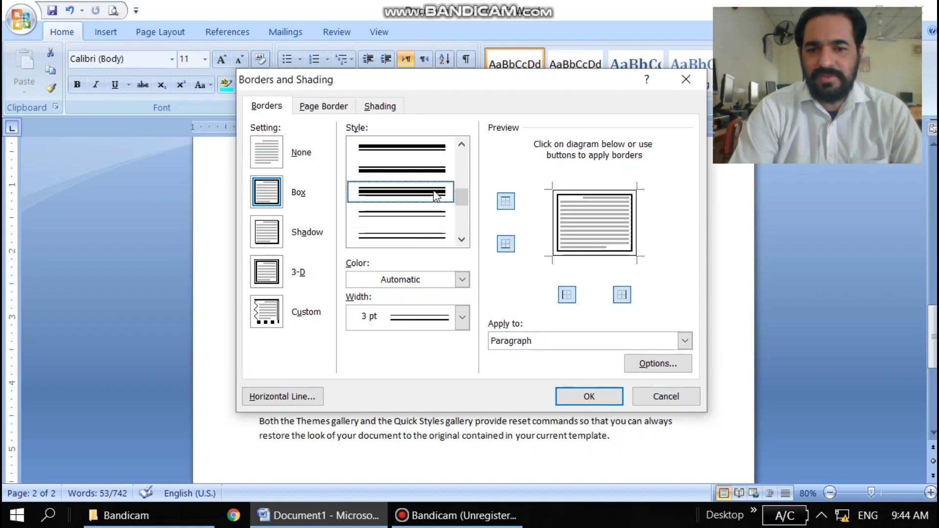
pyautogui.click(425, 153)
pyautogui.click(274, 276)
# Remove the left and right borders in the preview and add both of them back.
pyautogui.click(567, 295)
pyautogui.click(622, 296)
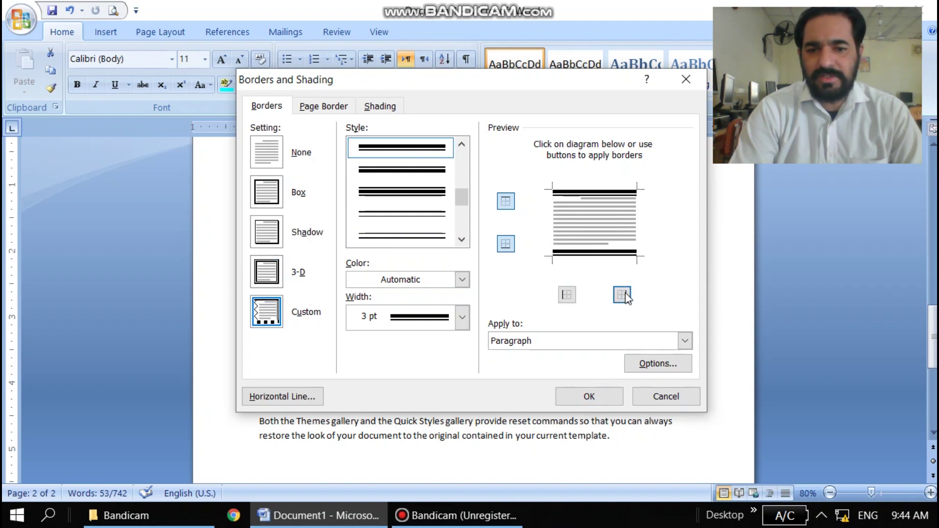
pyautogui.click(566, 295)
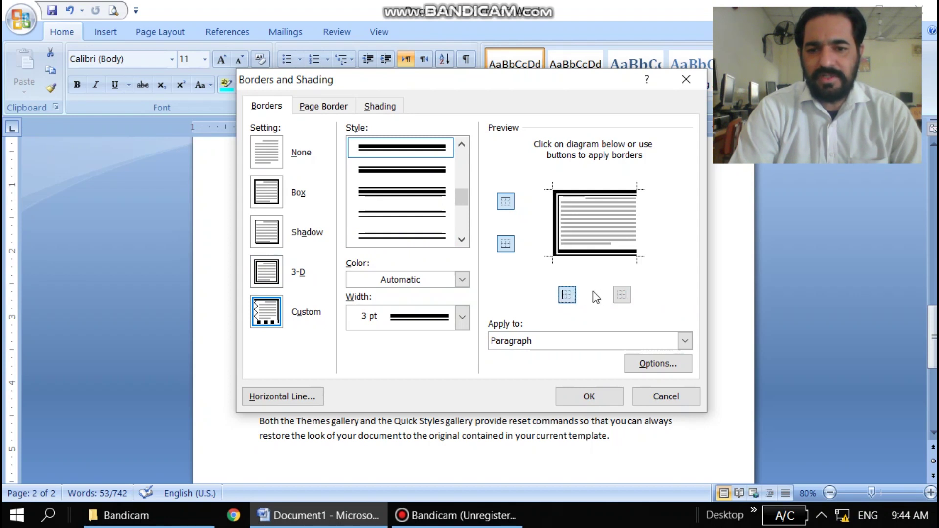
pyautogui.click(621, 295)
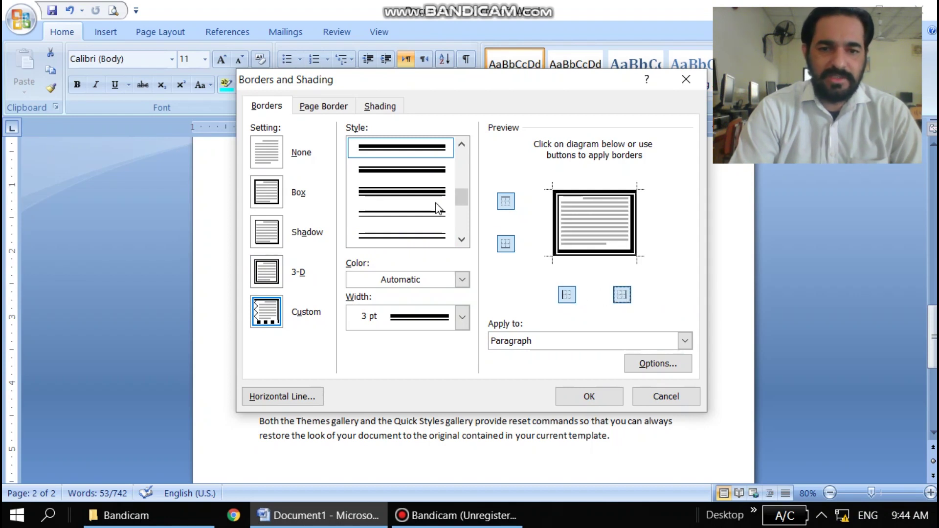
# Choose the double wavy ¾ pt line style and preview it as a 3-D paragraph border.
pyautogui.click(434, 215)
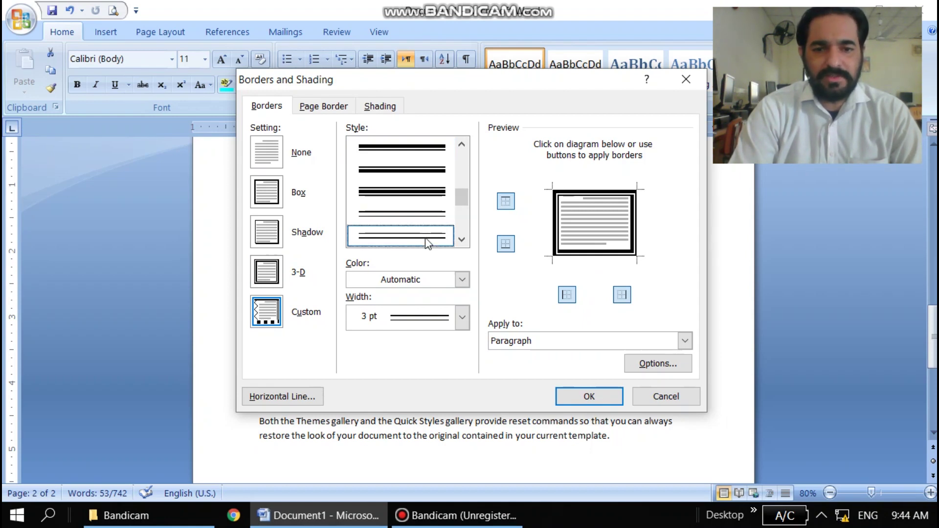
pyautogui.click(429, 236)
pyautogui.moveTo(462, 195); pyautogui.dragTo(461, 215)
pyautogui.click(430, 198)
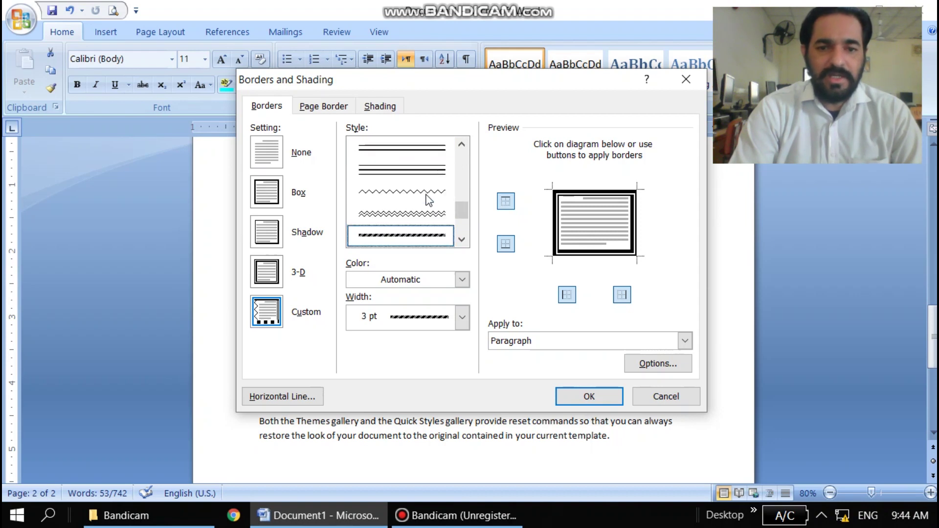
pyautogui.click(419, 214)
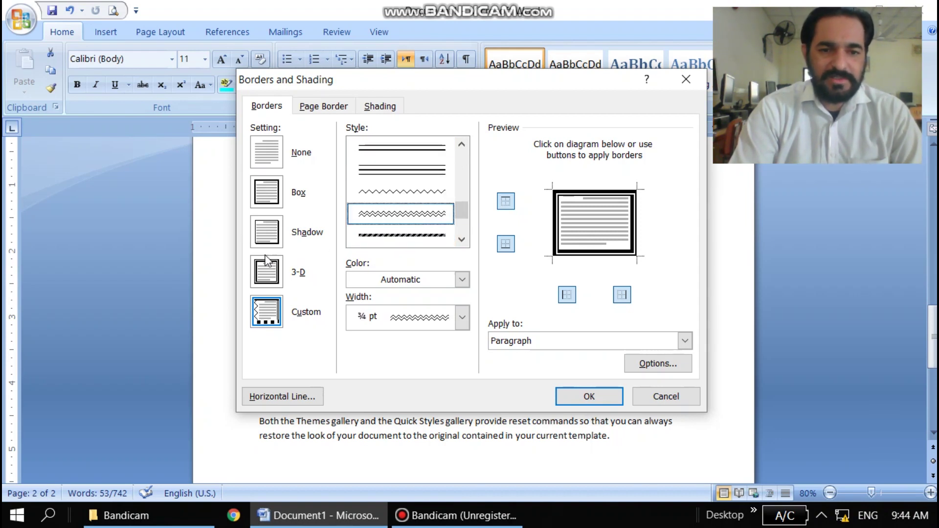
pyautogui.click(270, 279)
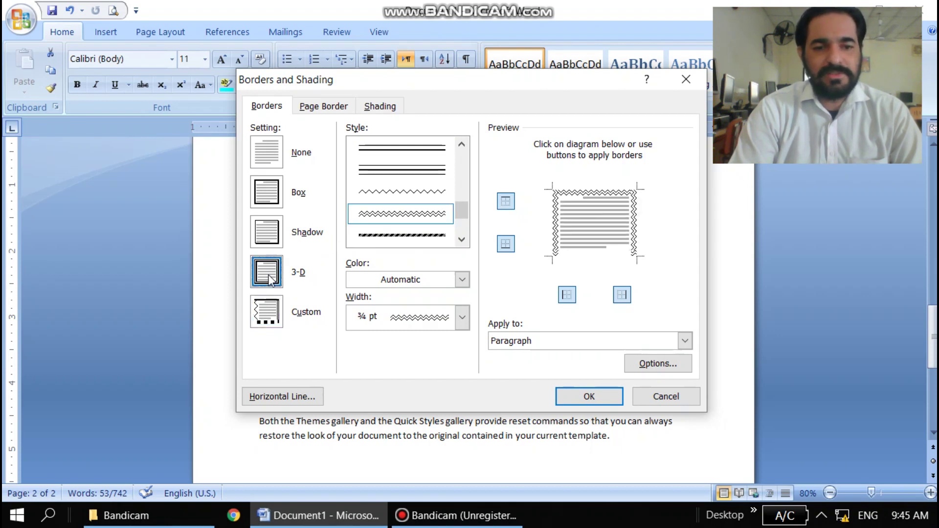
# Preview the Shadow, Box and None border settings for the paragraph and open the apply-to choices.
pyautogui.click(268, 235)
pyautogui.click(269, 196)
pyautogui.click(269, 155)
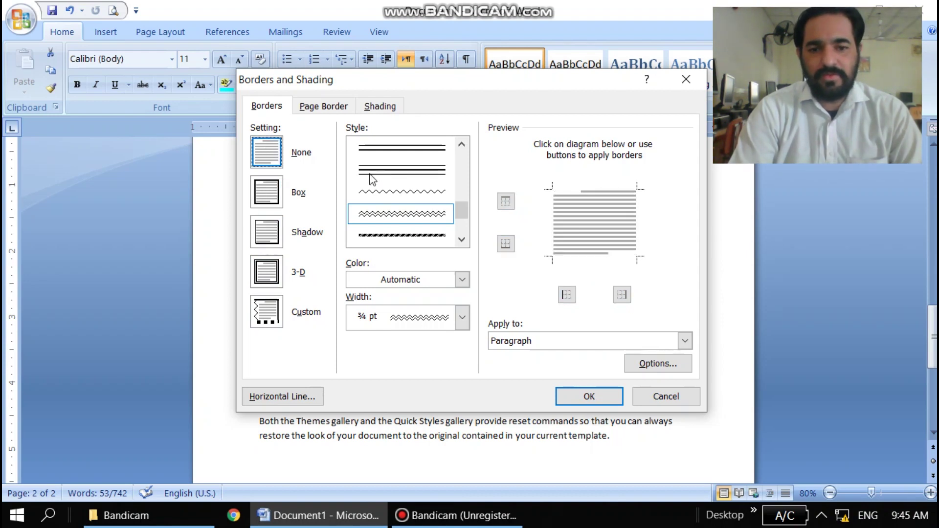
pyautogui.click(556, 342)
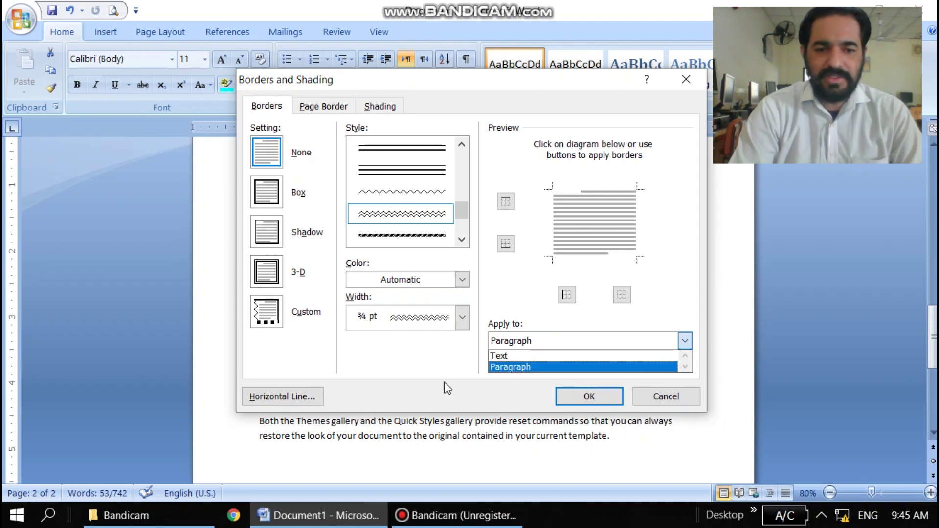
# Replace the selected "On the Insert tab" paragraph with a decorative horizontal line of multicoloured leaves.
pyautogui.click(274, 393)
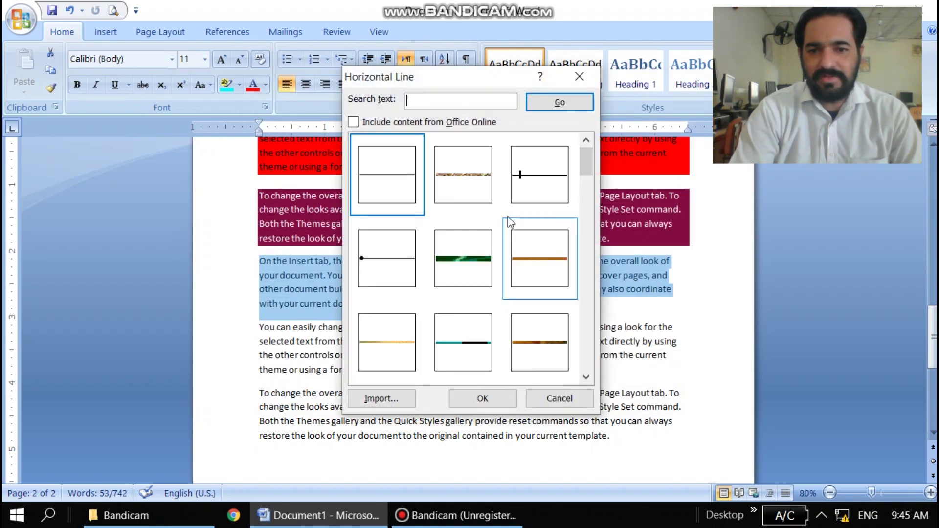
pyautogui.moveTo(591, 171); pyautogui.dragTo(594, 273)
pyautogui.click(484, 343)
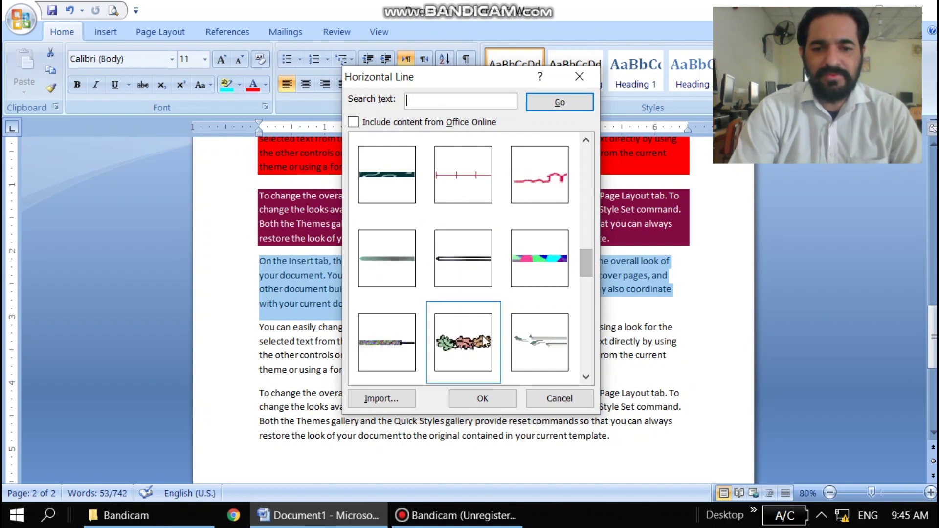
pyautogui.click(483, 401)
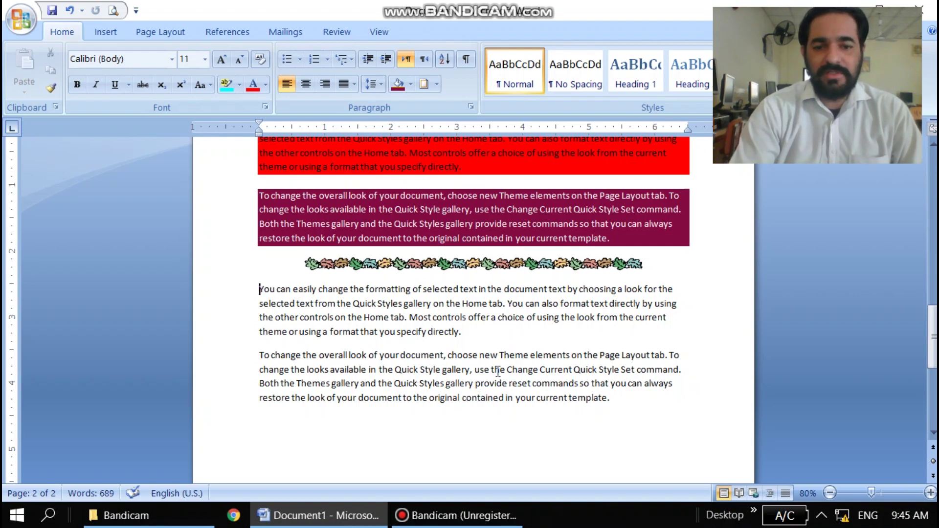
# Apply All Borders to the "You can easily change the formatting" paragraph below the leaf line.
pyautogui.tripleClick(471, 303)
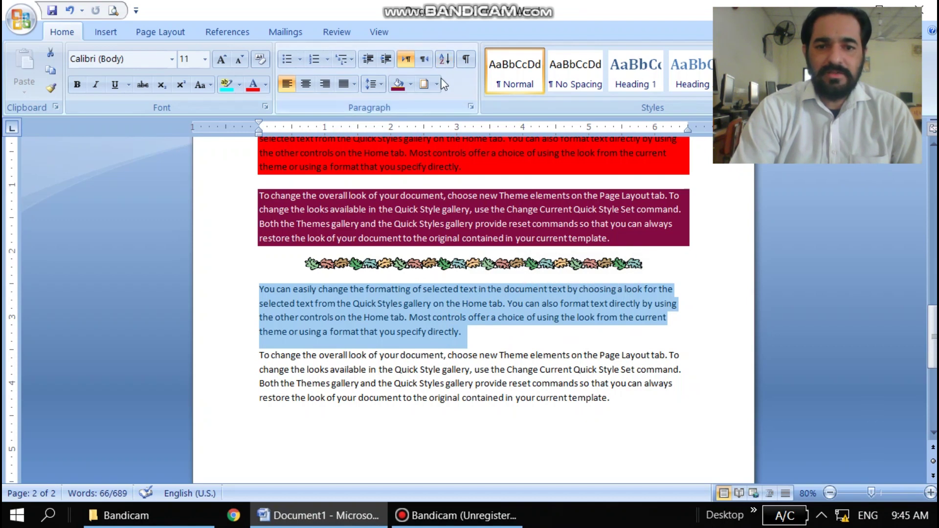
pyautogui.click(409, 86)
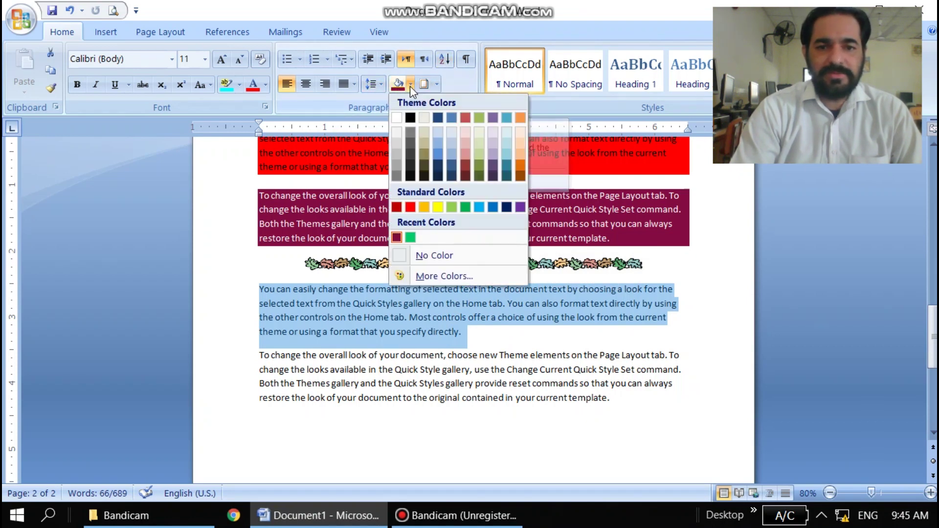
pyautogui.click(436, 85)
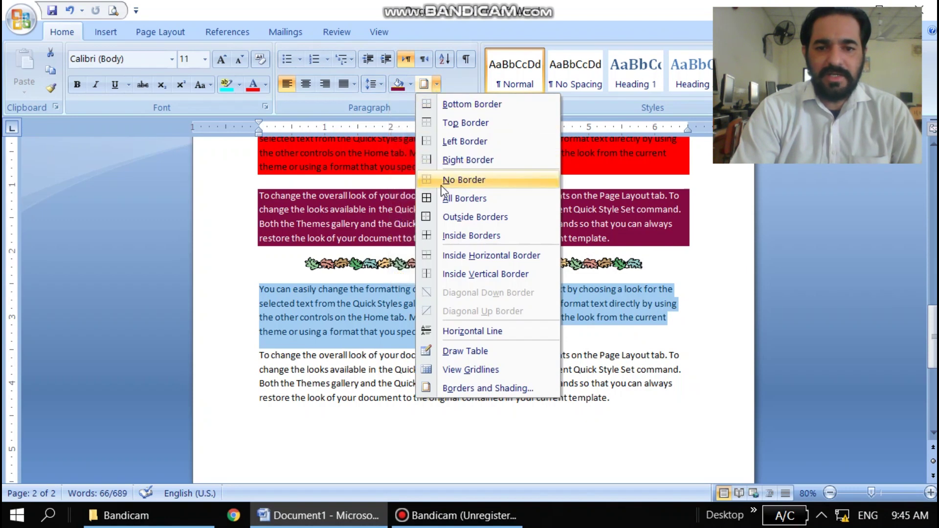
pyautogui.click(443, 198)
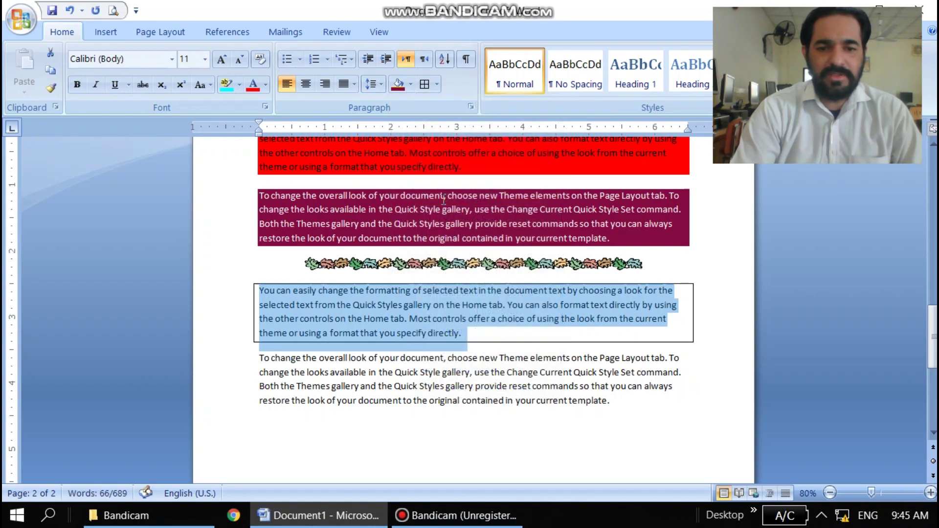
pyautogui.click(435, 385)
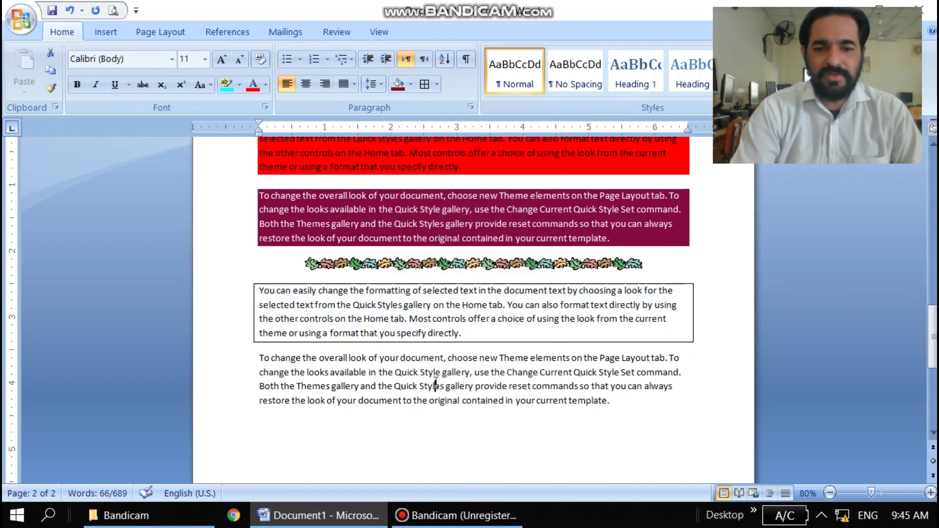
# Try Inside Borders on the last "To change the overall look" paragraph and apply All Borders to it instead.
pyautogui.tripleClick(429, 364)
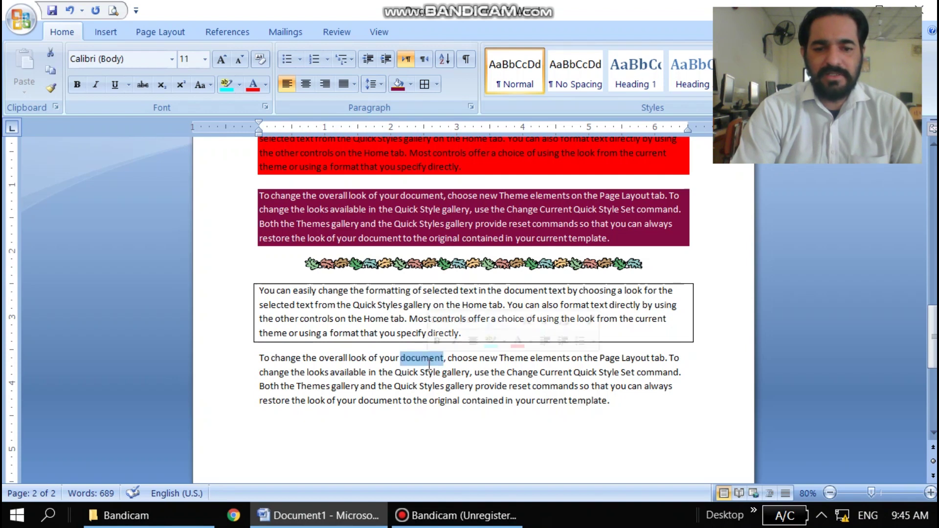
pyautogui.click(436, 86)
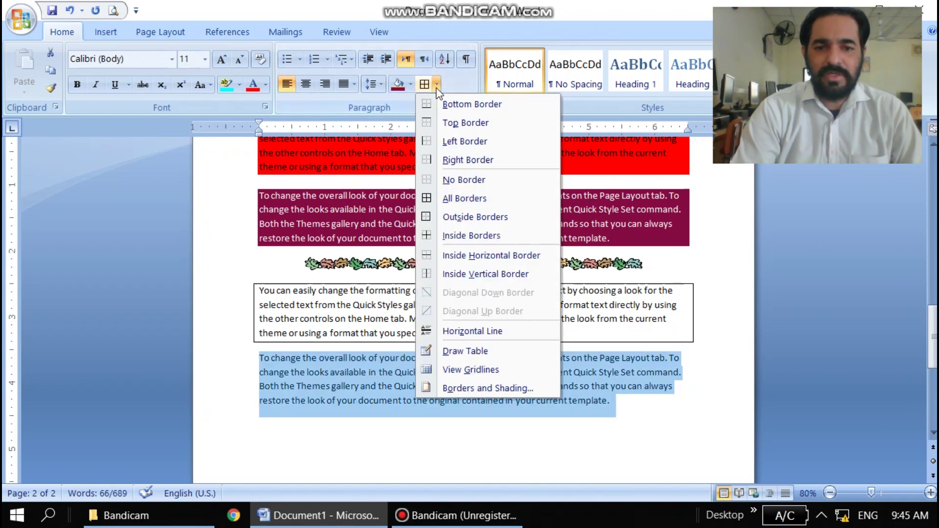
pyautogui.click(469, 236)
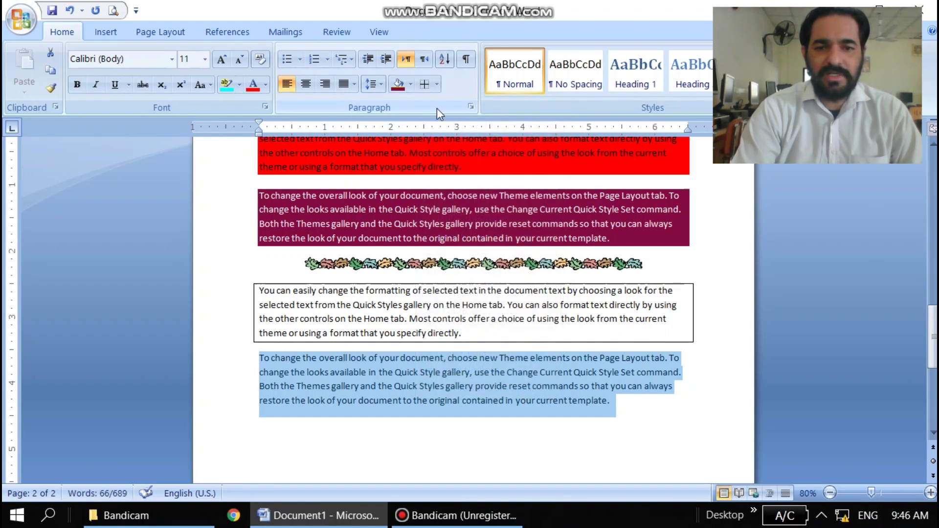
pyautogui.click(436, 84)
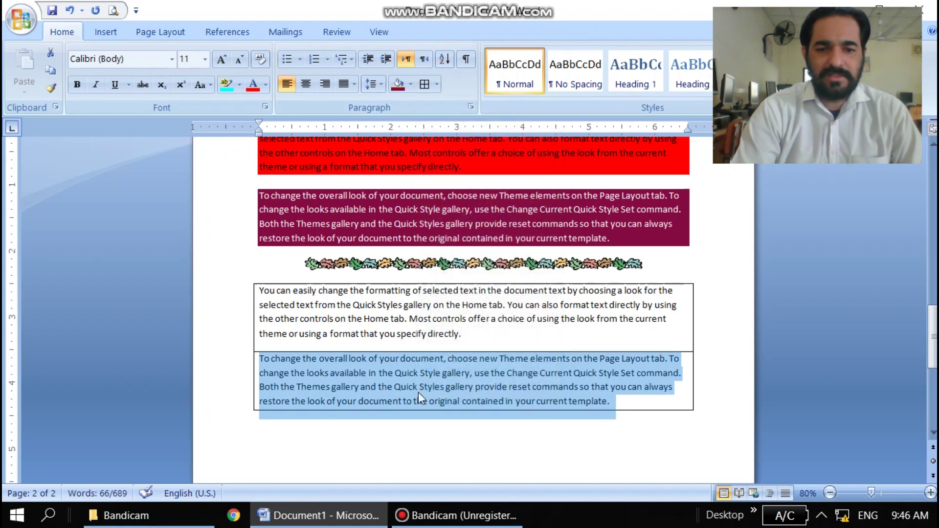
# Generate more sample paragraphs below the bordered ones with =rand().
pyautogui.click(348, 449)
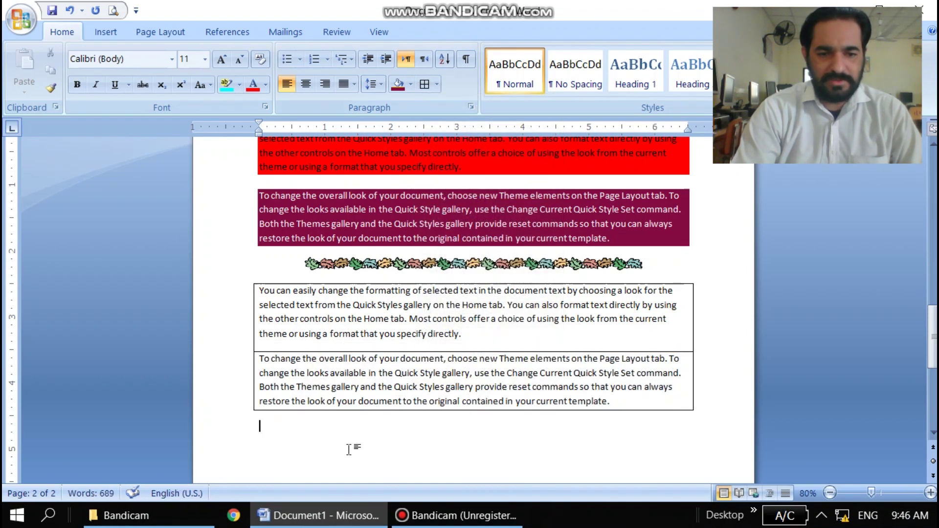
pyautogui.write('=')
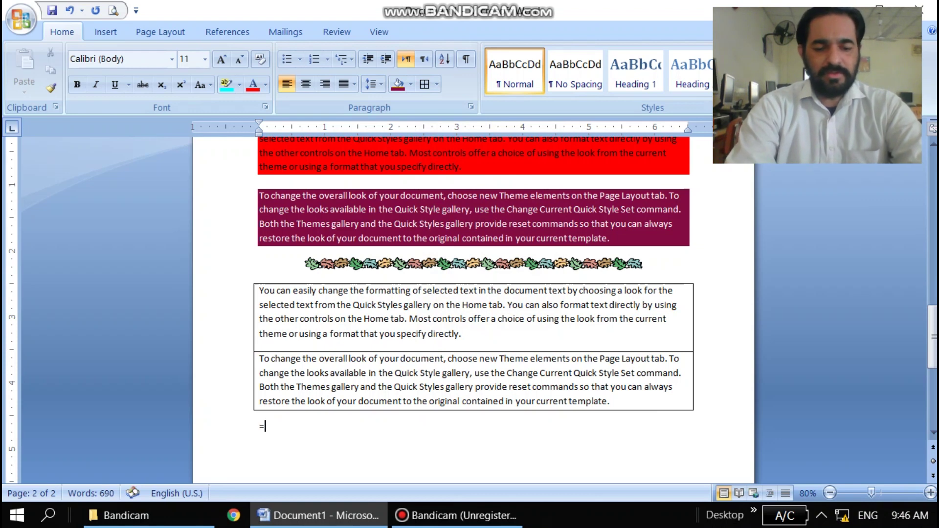
pyautogui.write('rand()')
pyautogui.press('Return')
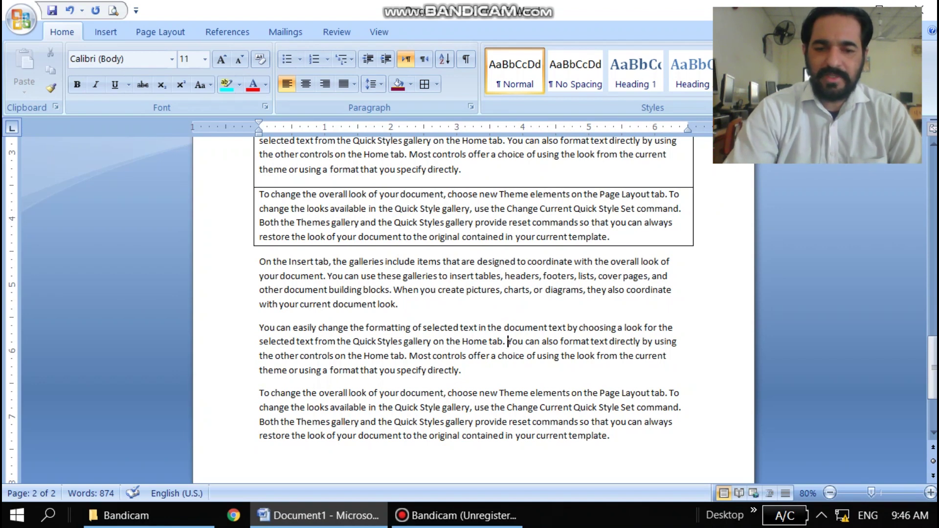
# Split the last two generated paragraphs before "You can also format" and "use the Change Current", adding a blank paragraph at the second split.
pyautogui.click(507, 341)
pyautogui.press('Return')
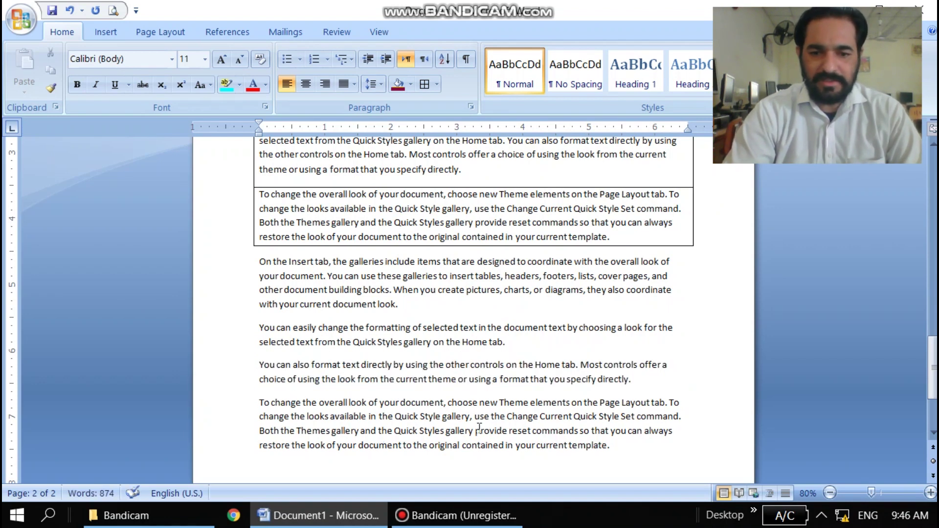
pyautogui.click(474, 417)
pyautogui.press('Return')
pyautogui.press('Return')
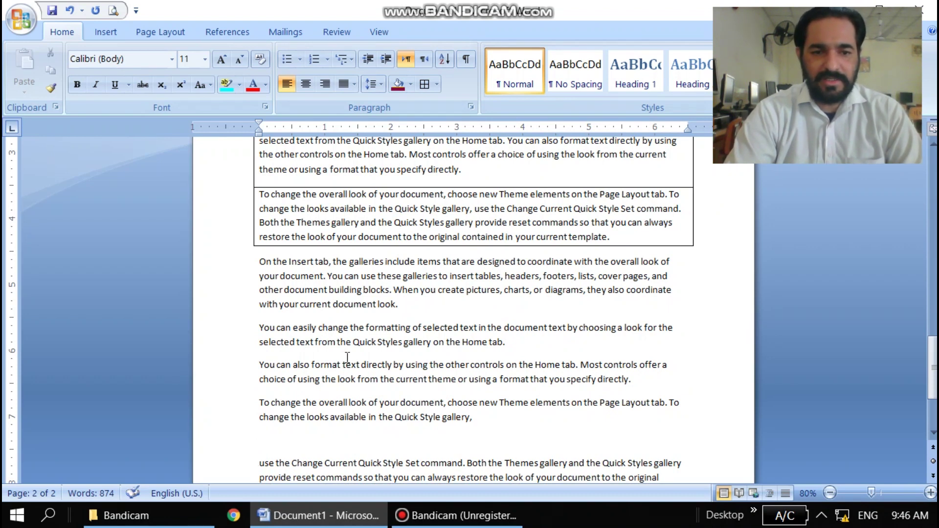
# Select the newly generated paragraphs, show the formatting marks, and place the cursor in the blank paragraph.
pyautogui.moveTo(258, 264); pyautogui.dragTo(461, 367)
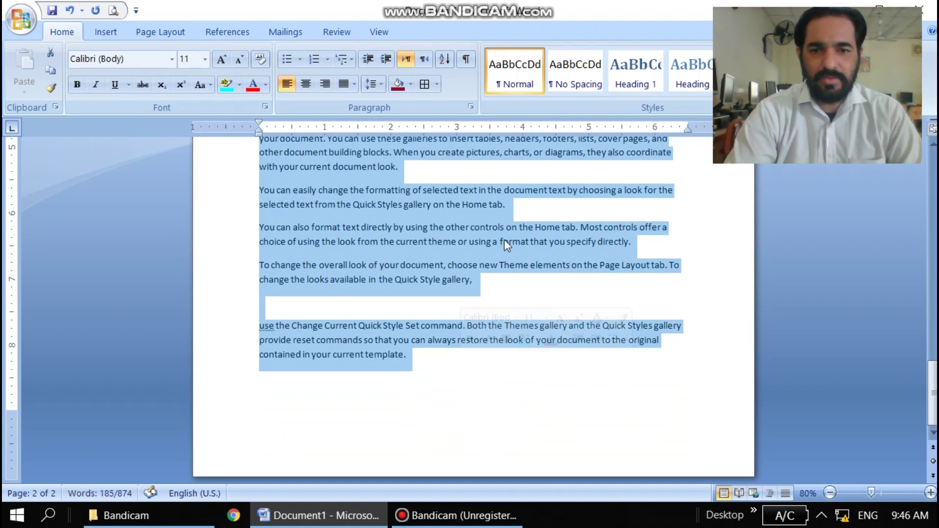
pyautogui.click(467, 59)
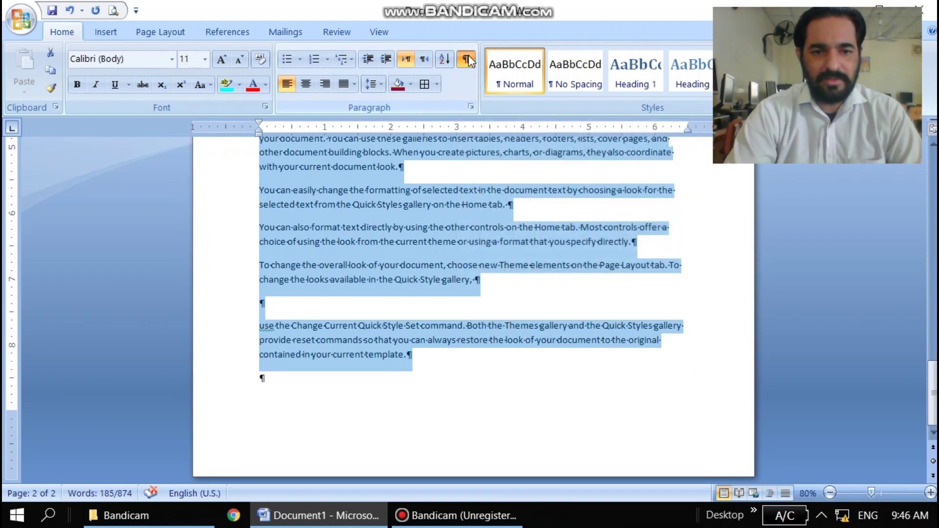
pyautogui.click(582, 308)
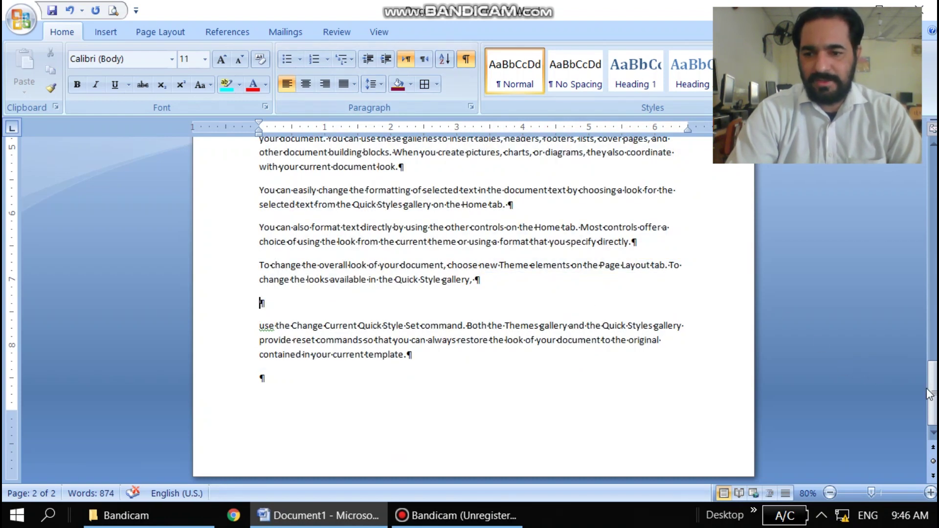
pyautogui.moveTo(933, 394)
pyautogui.mouseDown()
pyautogui.moveTo(931, 172)
pyautogui.moveTo(934, 392)
pyautogui.mouseUp()
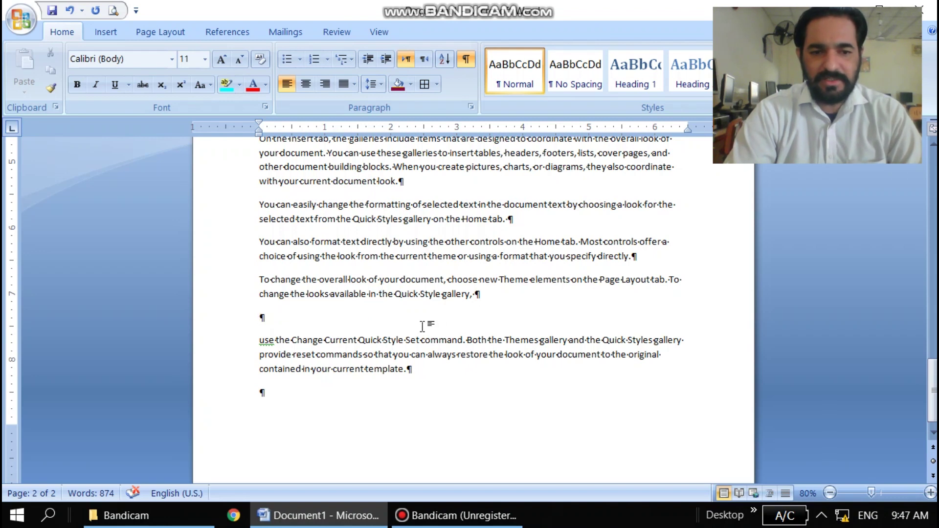
# Add four more blank paragraphs above the "use the Change Current Quick Style Set" paragraph.
pyautogui.press('Return')
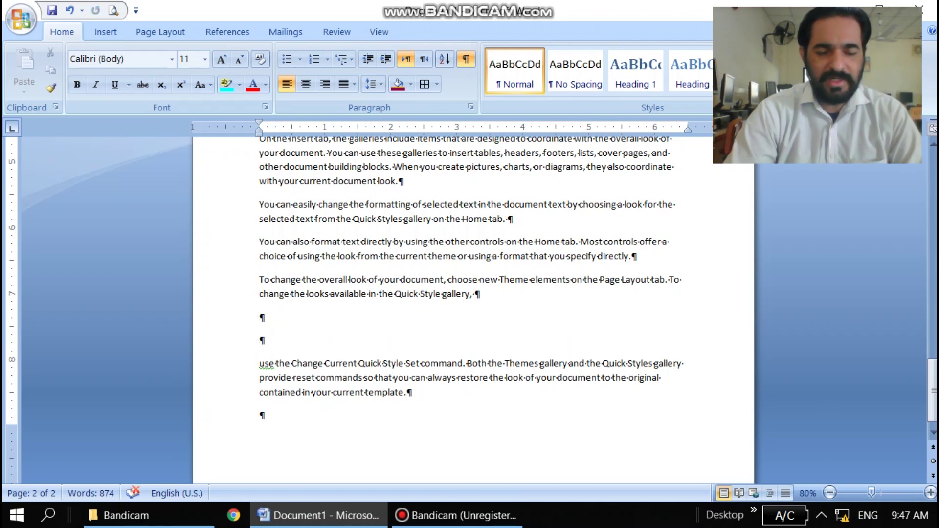
pyautogui.press('Return')
pyautogui.press('Return')
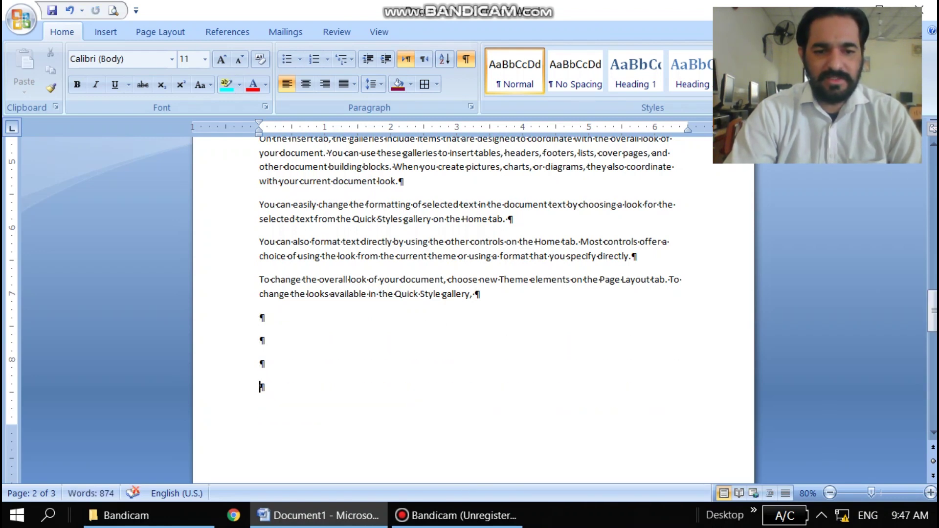
pyautogui.press('Return')
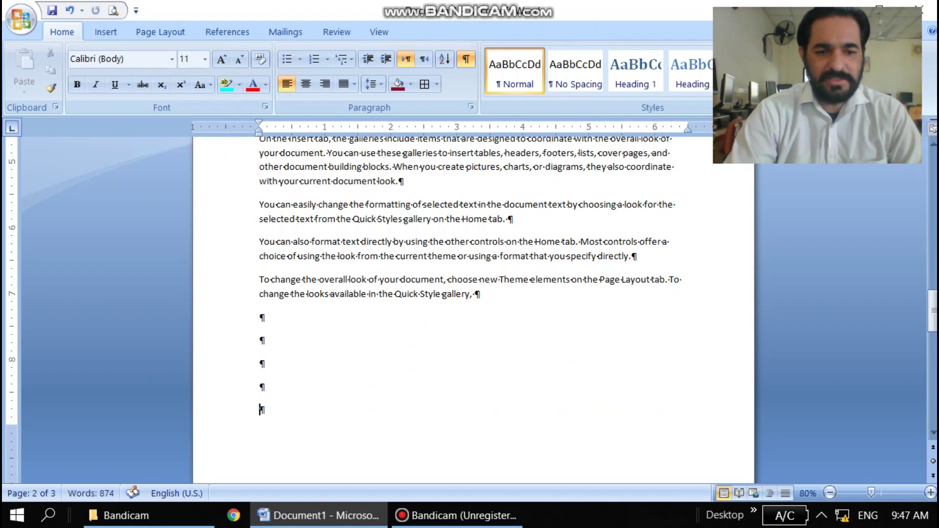
pyautogui.moveTo(933, 323)
pyautogui.mouseDown()
pyautogui.moveTo(932, 349)
pyautogui.moveTo(932, 274)
pyautogui.moveTo(933, 327)
pyautogui.mouseUp()
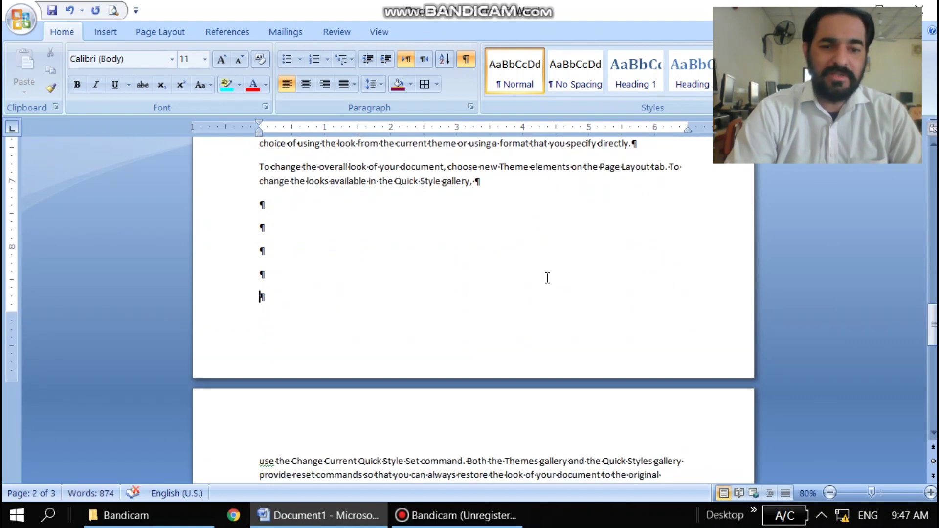
# Delete three of the blank paragraphs above the "use the Change Current Quick Style Set" paragraph.
pyautogui.press('Delete')
pyautogui.press('Delete')
pyautogui.press('Delete')
pyautogui.press('Delete')
pyautogui.press('Delete')
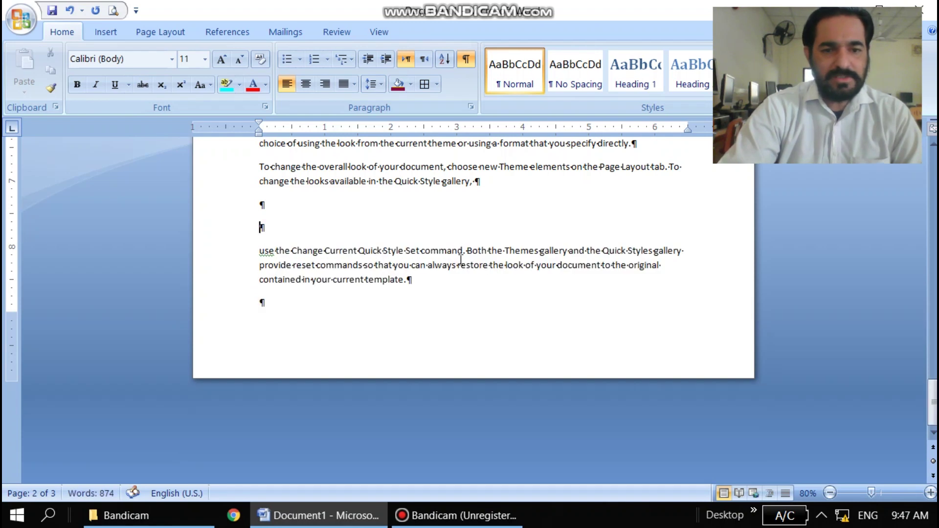